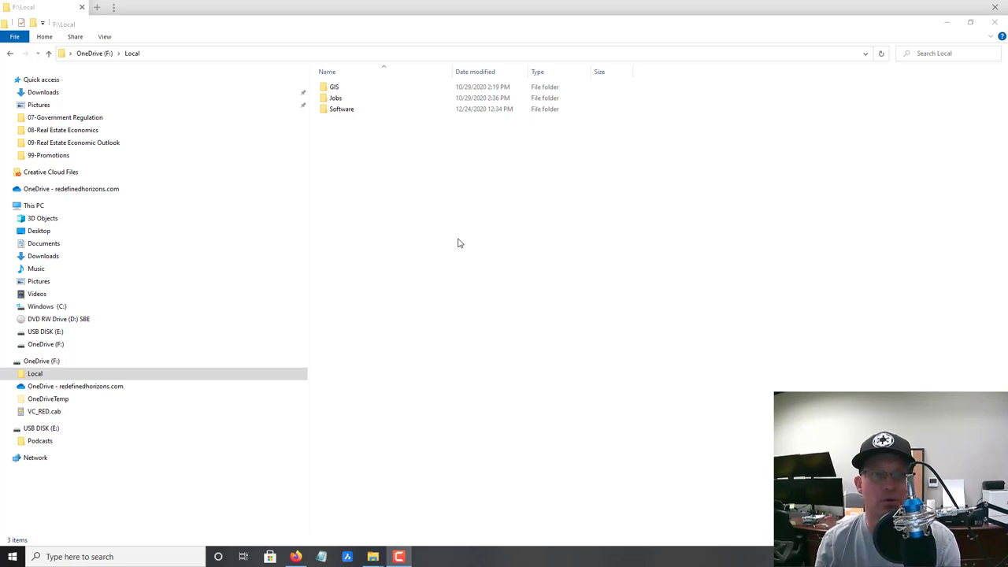
Step: Look through the Software folder inside Local, and return to the Local folder
click(485, 294)
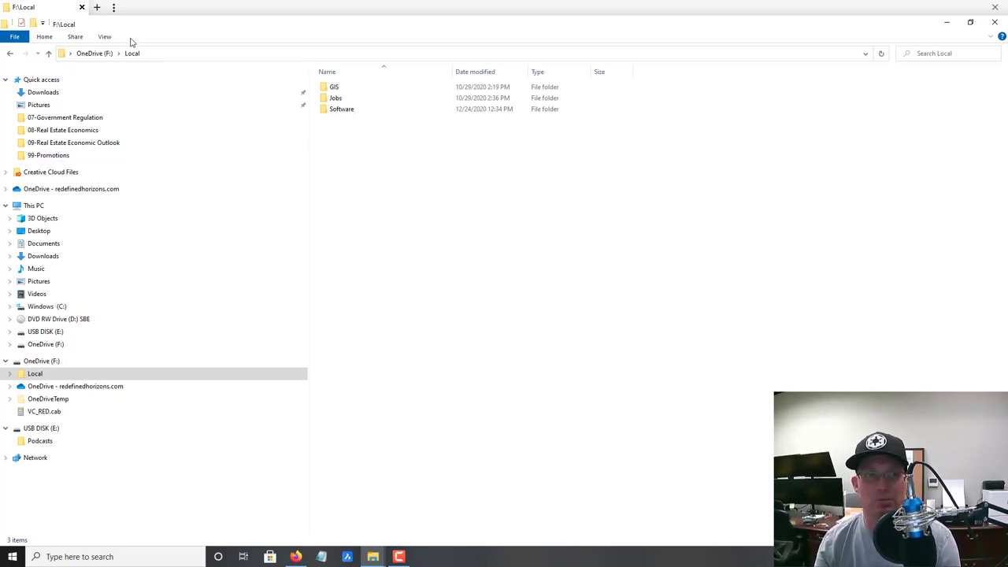
double_click(334, 115)
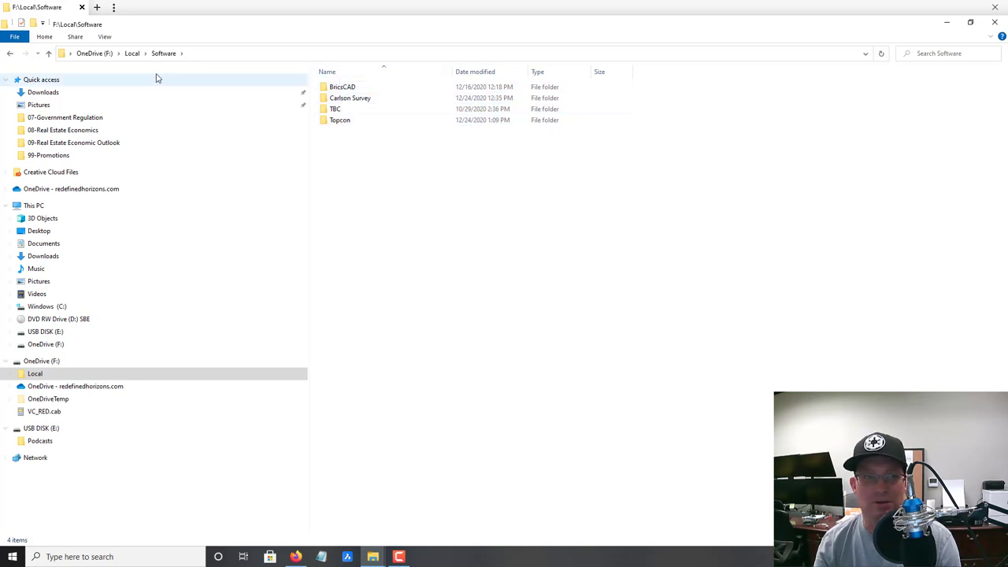
click(133, 54)
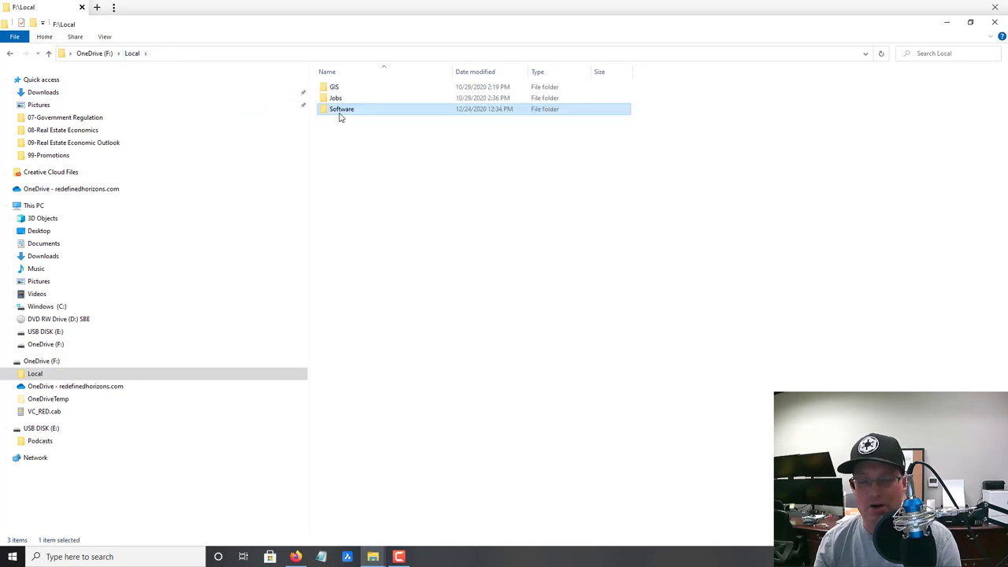
mouse_move(340, 118)
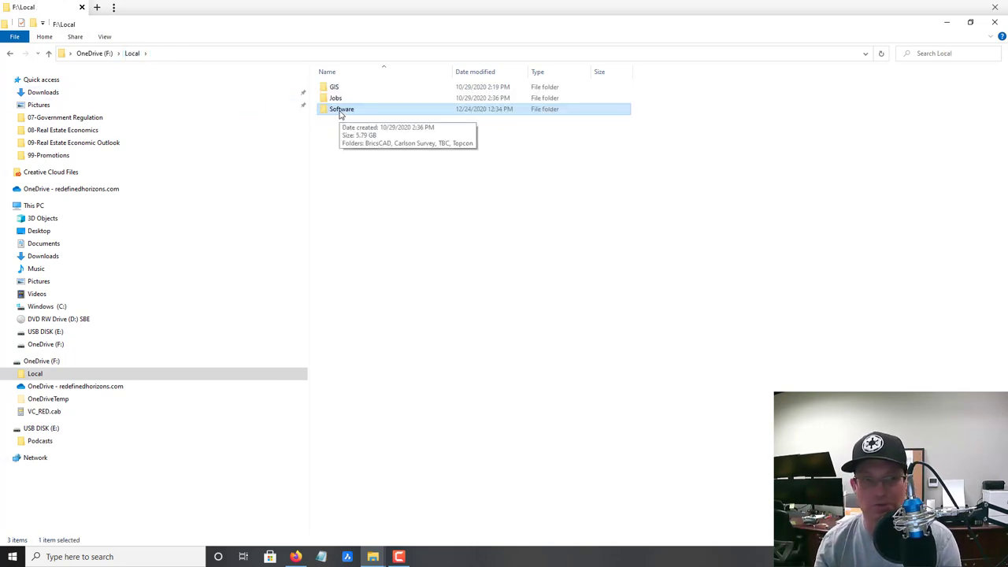
click(340, 101)
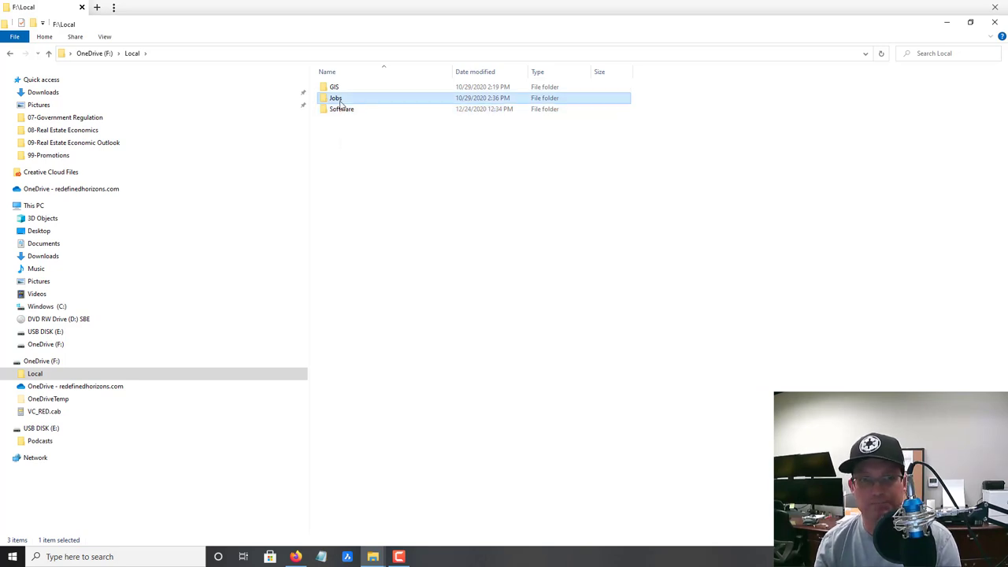
Step: Inspect the county imagery folders in GIS > Raster > USDA NAIP, and go back up to the Local folder
double_click(334, 87)
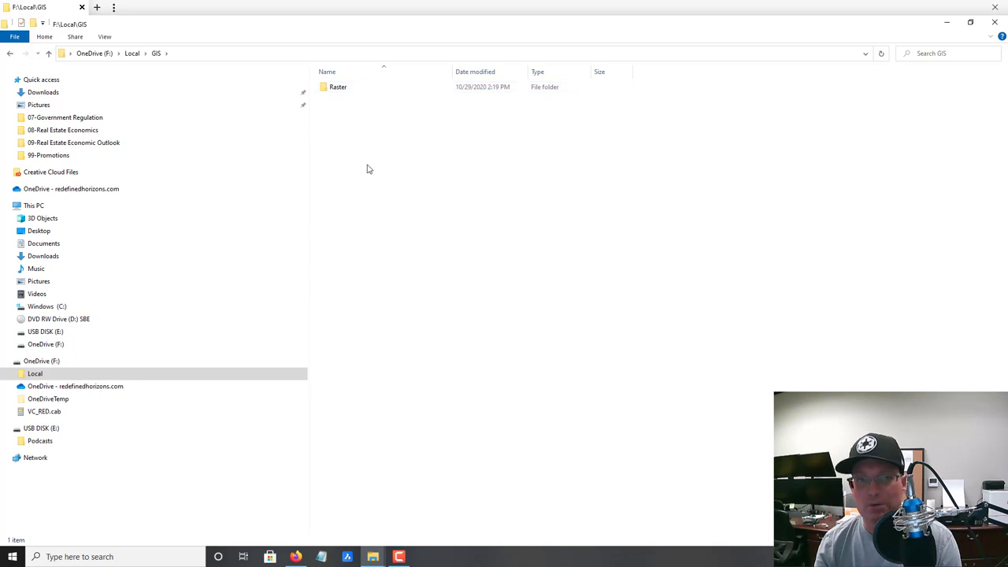
click(341, 94)
double_click(341, 92)
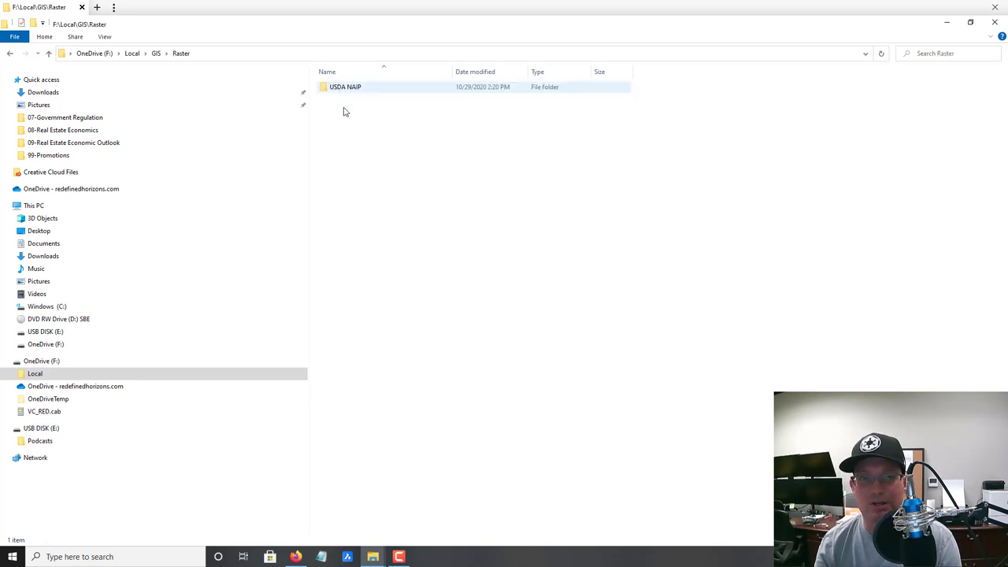
double_click(348, 89)
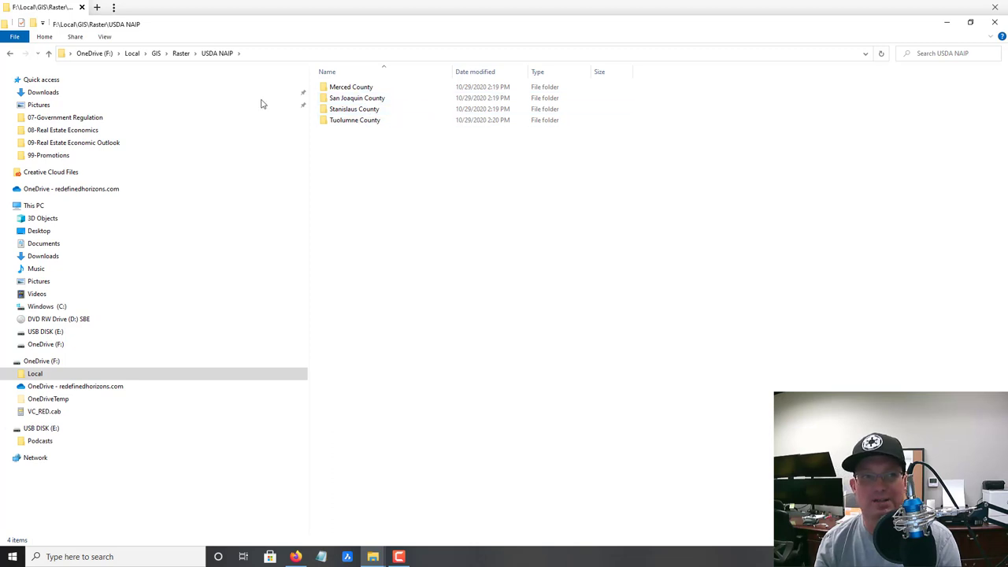
click(186, 60)
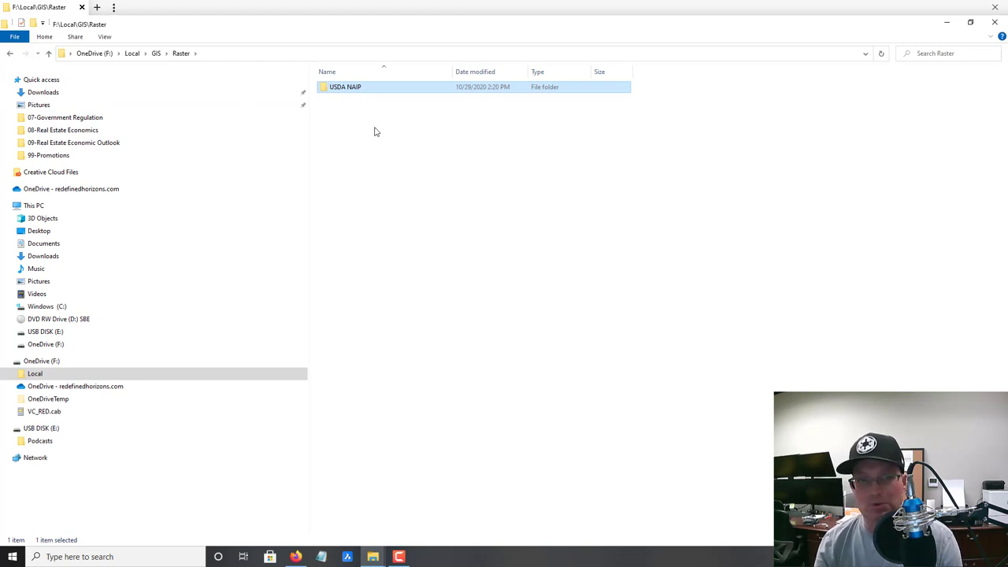
click(155, 54)
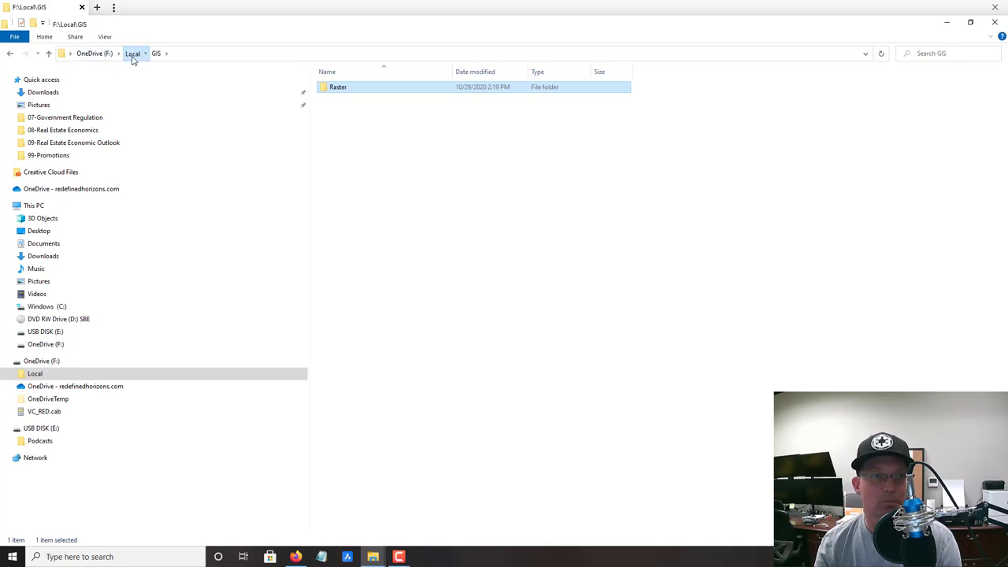
click(130, 60)
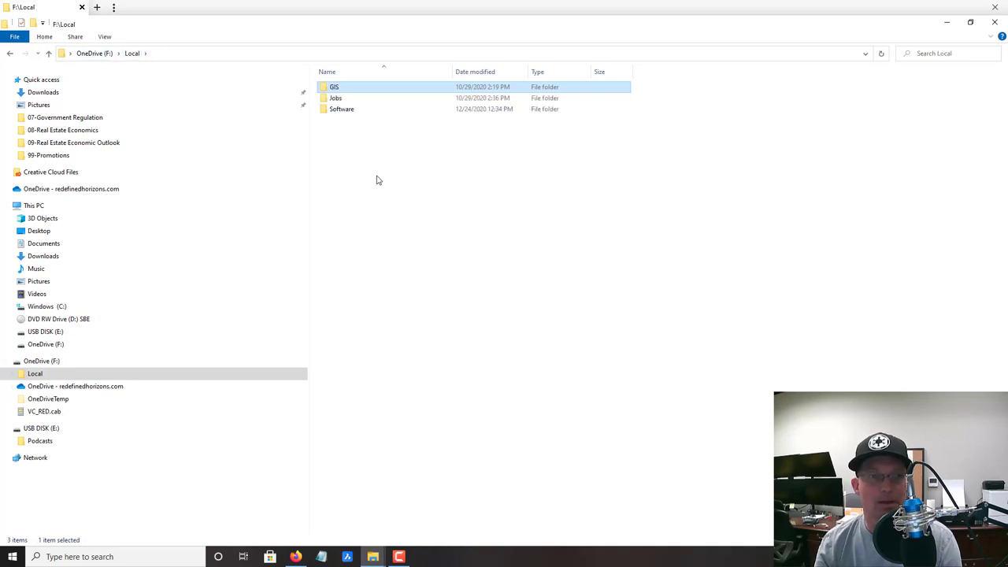
Step: Open the Active folder under Jobs, check the subfolders of job folder 039-001, and return to Active
double_click(336, 100)
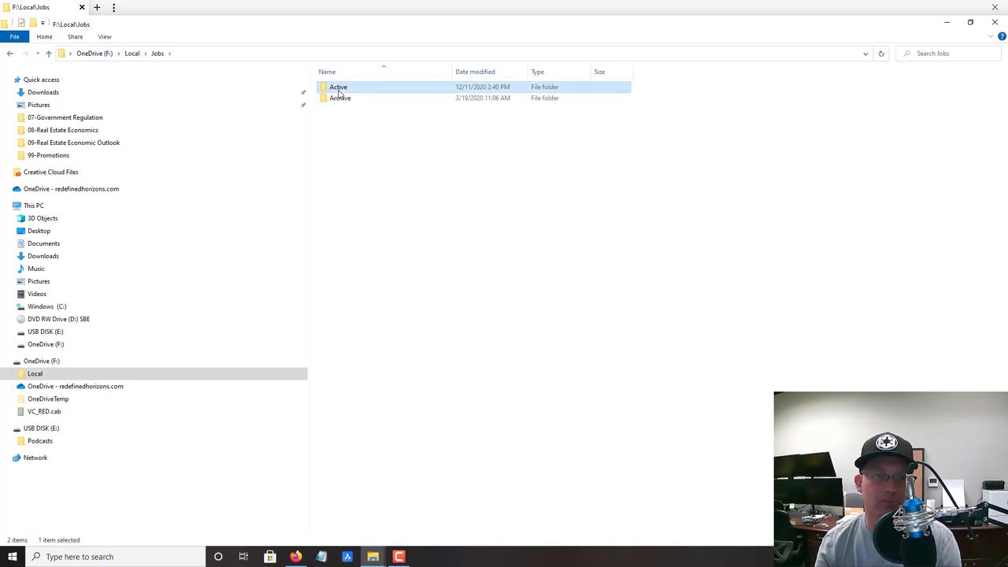
double_click(337, 87)
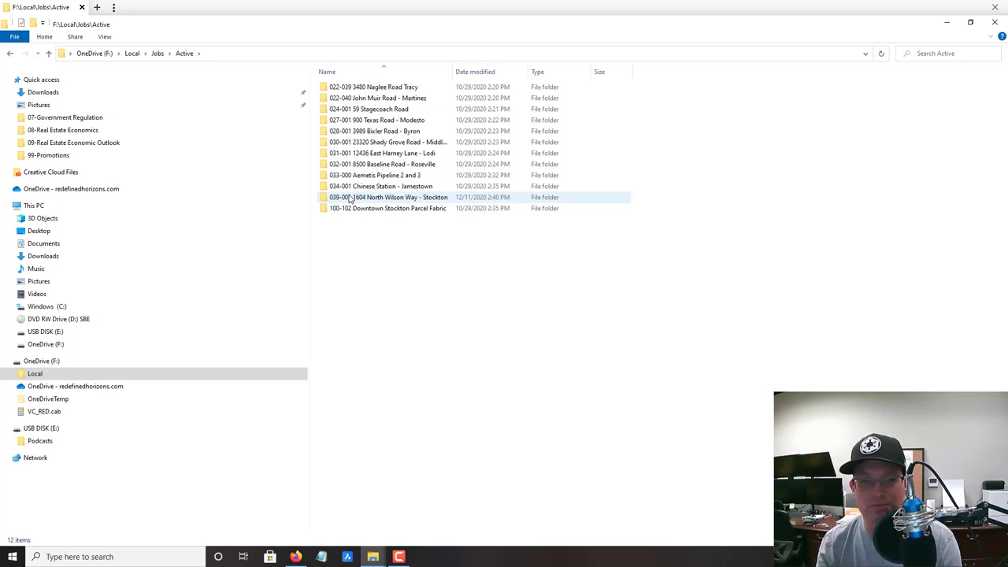
double_click(351, 198)
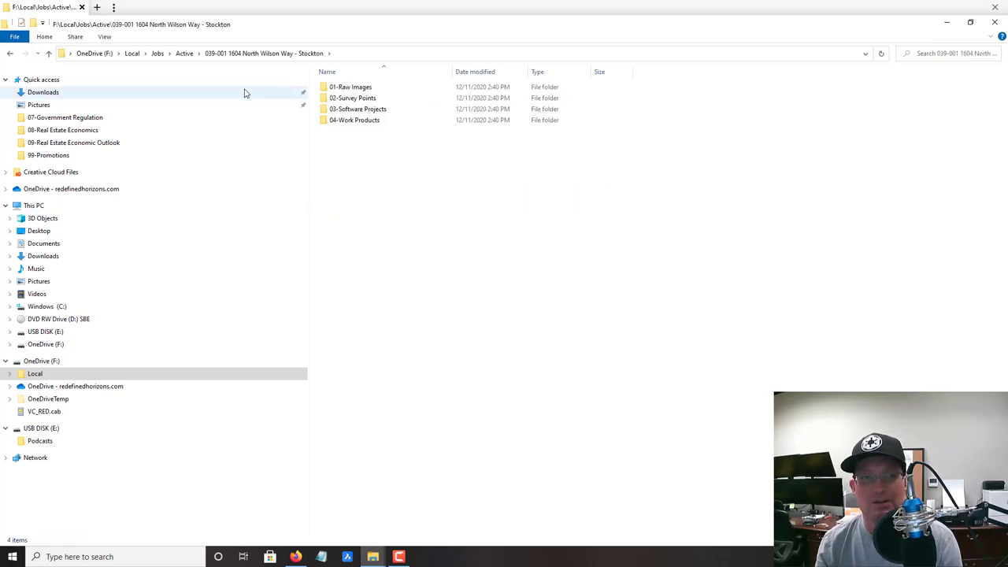
drag(585, 247, 341, 92)
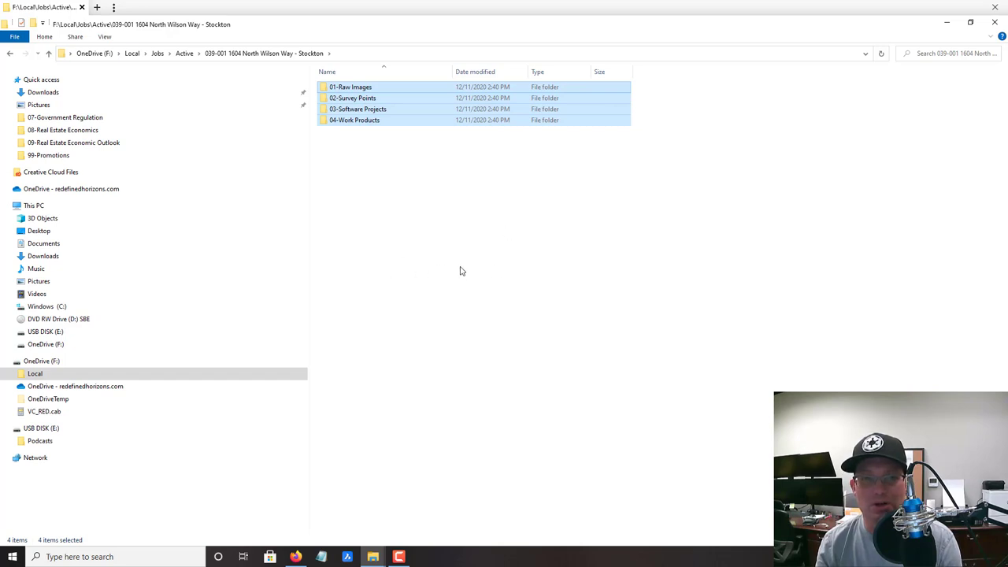
key(BackSpace)
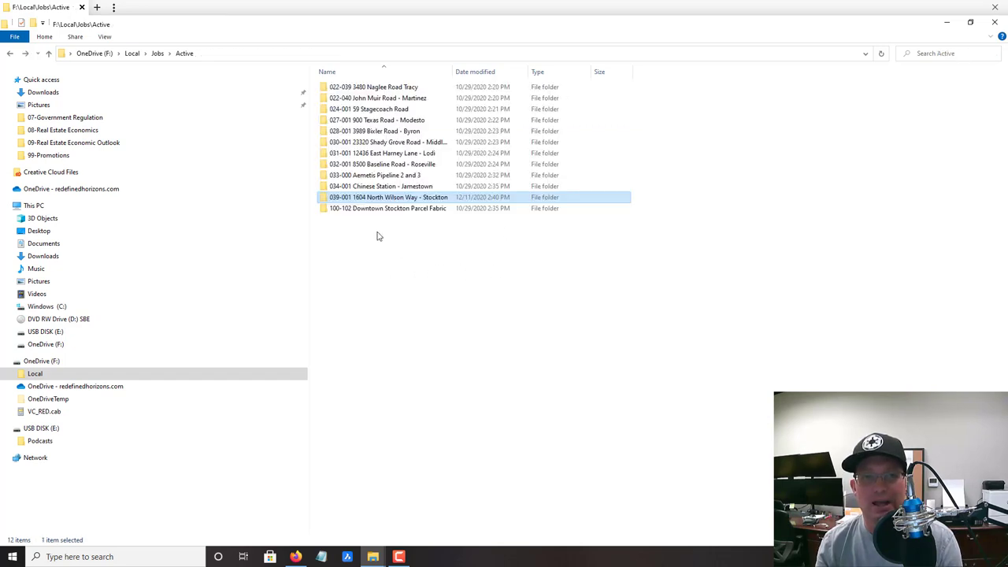
Step: Check the contents of the Downtown Stockton Parcel Fabric, Chinese Station and Aemetis Pipeline job folders, returning to Active
double_click(418, 209)
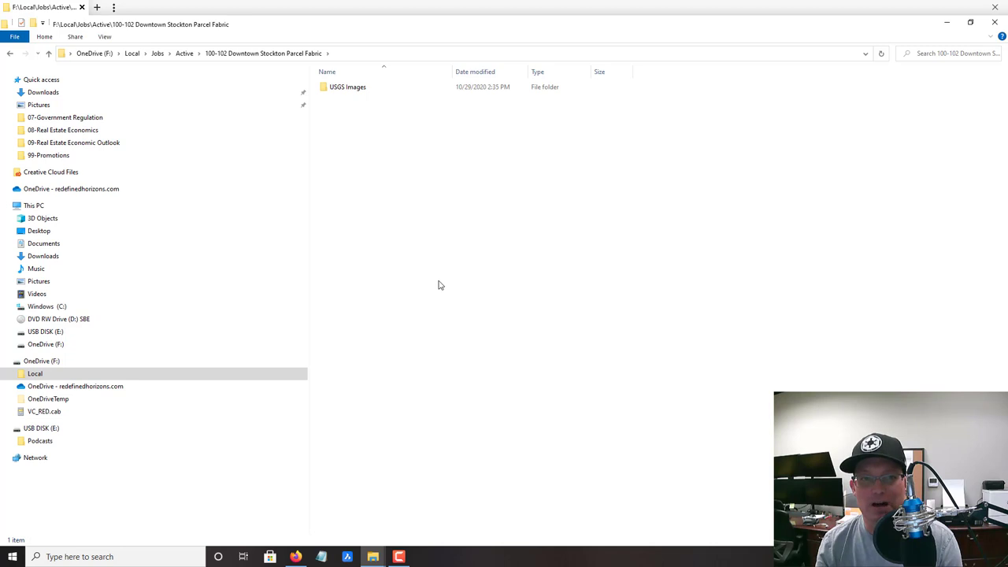
key(BackSpace)
double_click(387, 187)
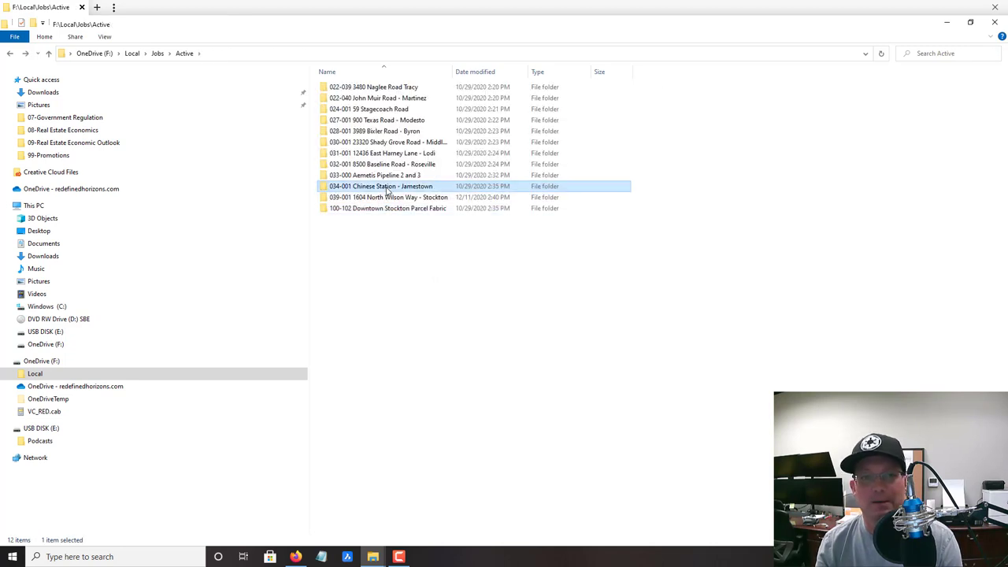
key(BackSpace)
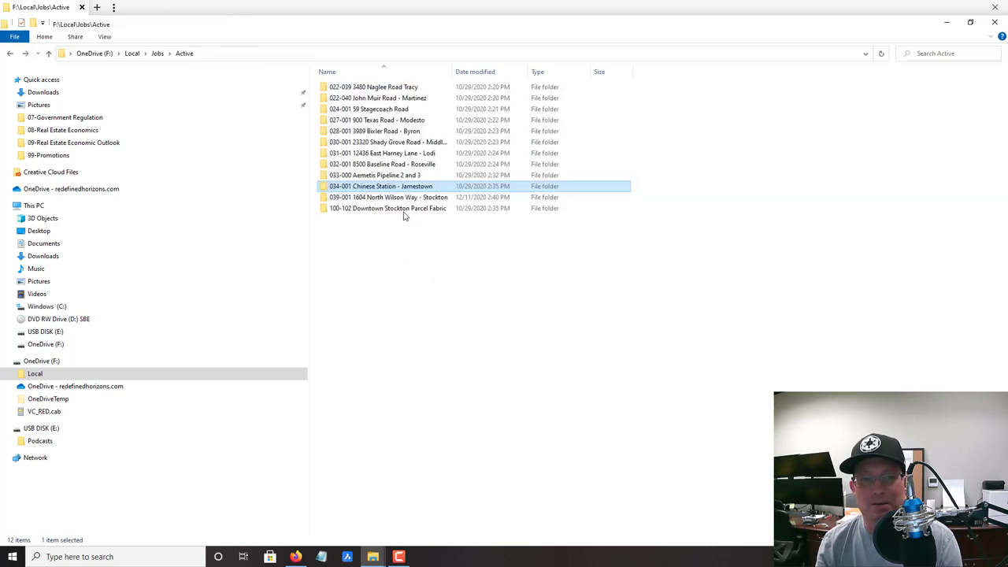
key(Up)
key(Return)
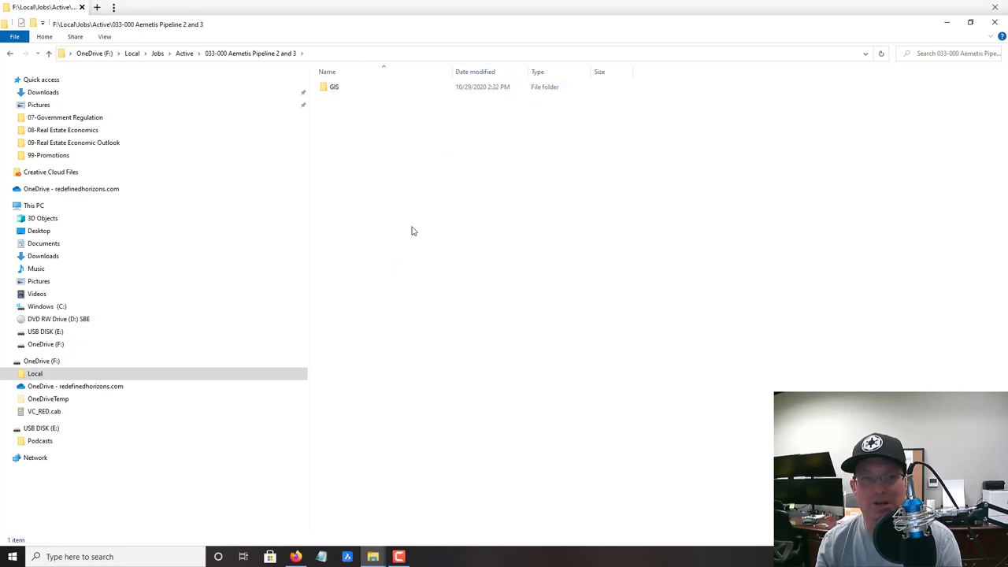
key(BackSpace)
click(461, 348)
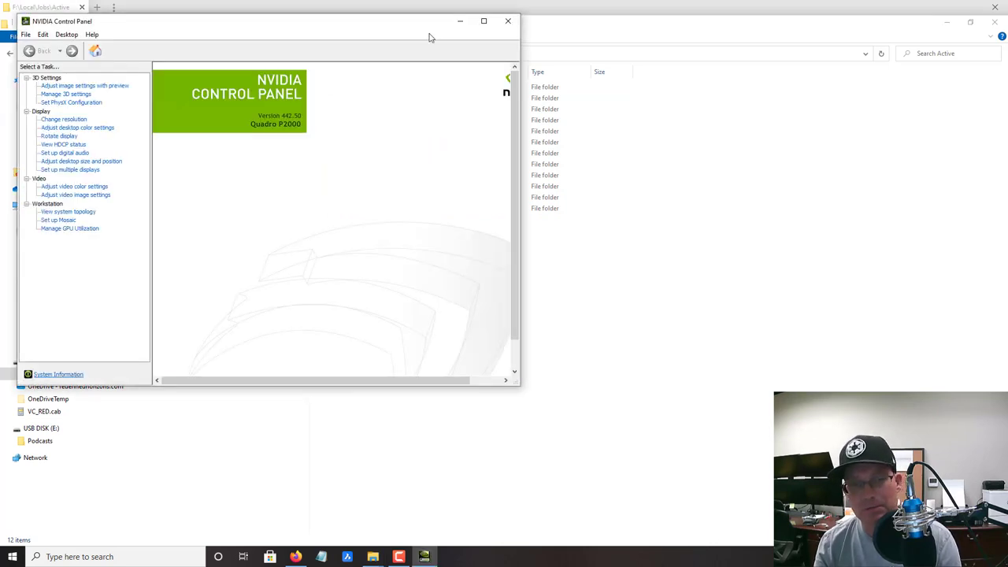
Step: Close the NVIDIA Control Panel and launch the Greenshot screen capture app
click(506, 21)
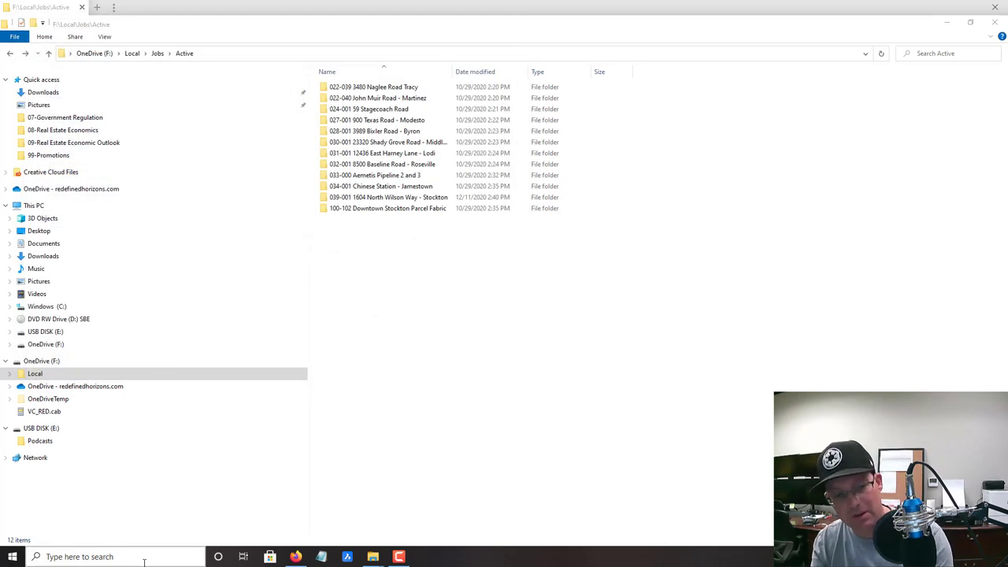
click(142, 557)
text(greenshot)
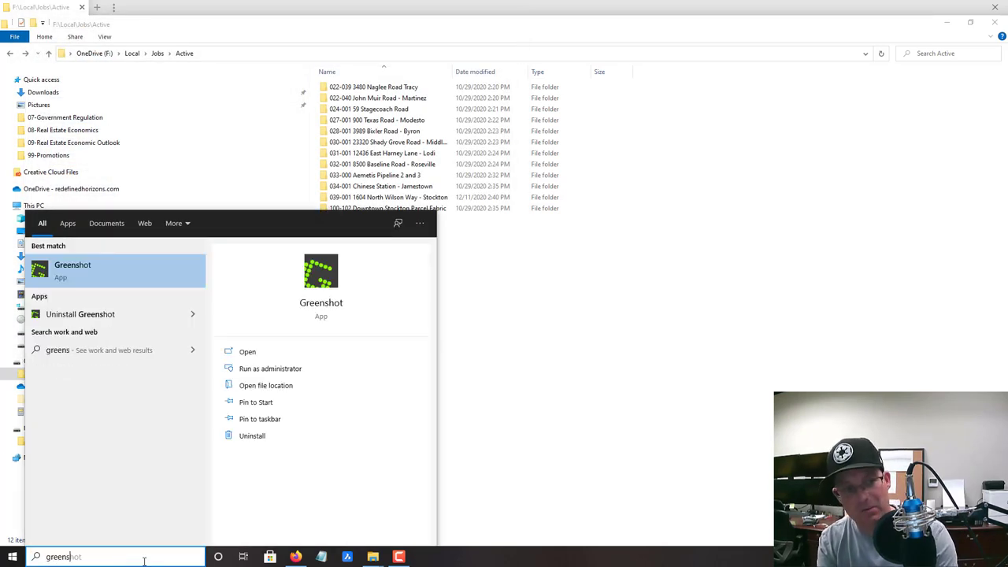
key(Return)
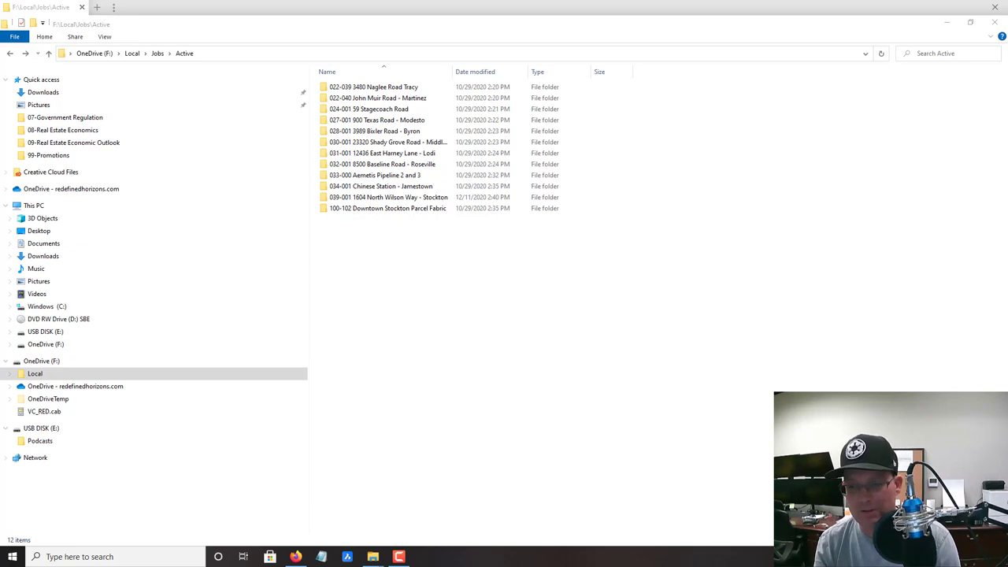
click(898, 556)
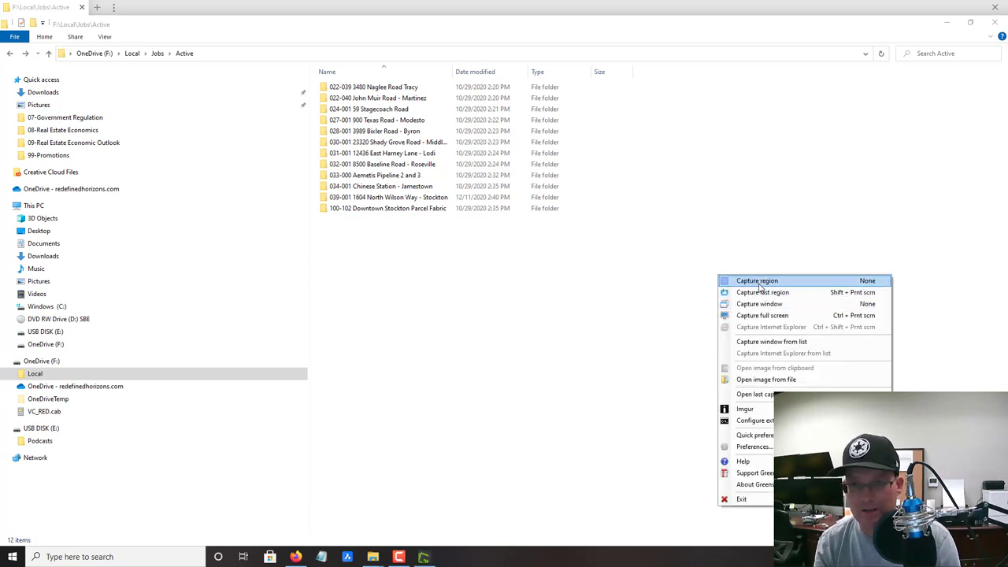
click(795, 284)
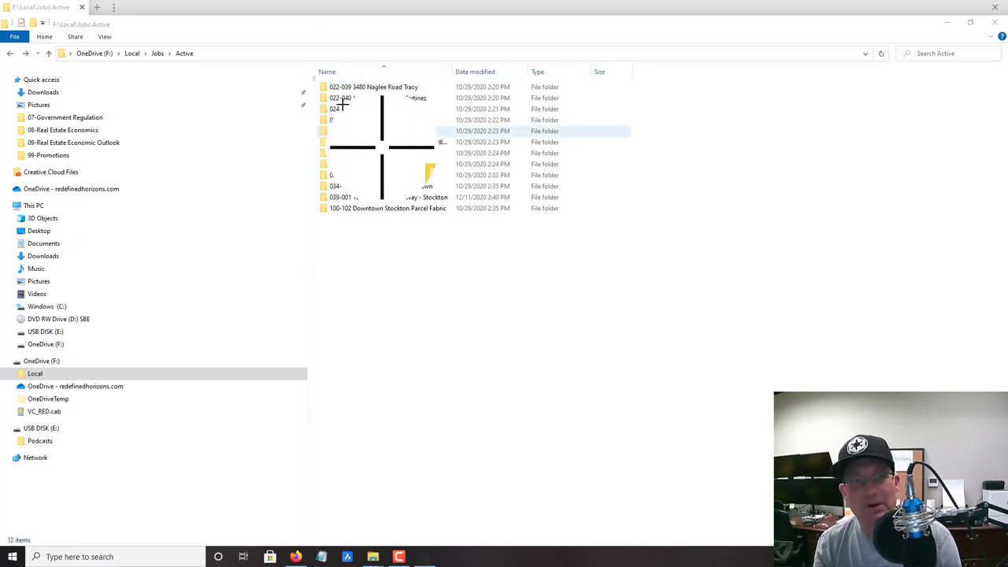
drag(312, 75, 582, 240)
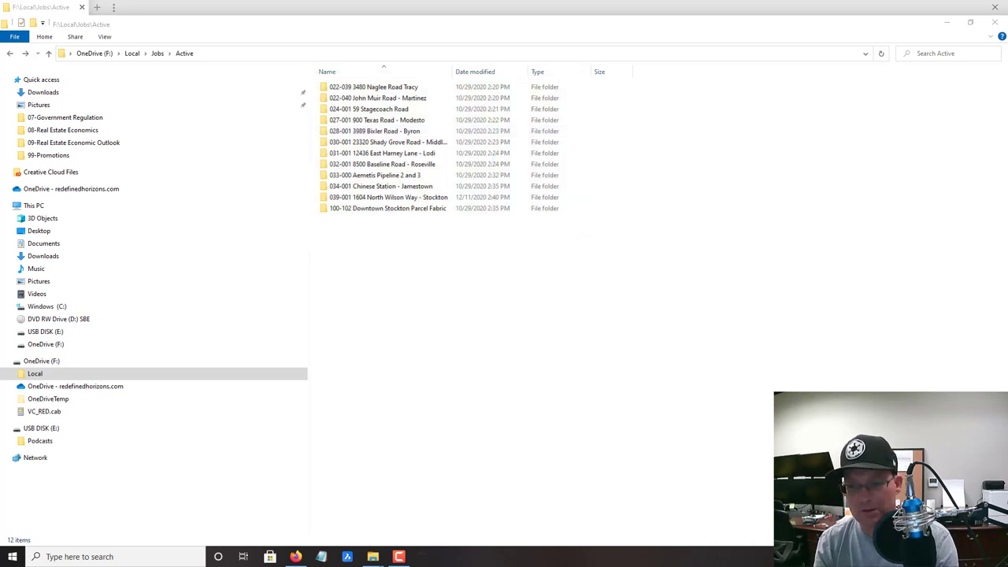
Step: Capture a screen region around the list of active job folders with Greenshot and save it using Save as
click(898, 556)
click(775, 207)
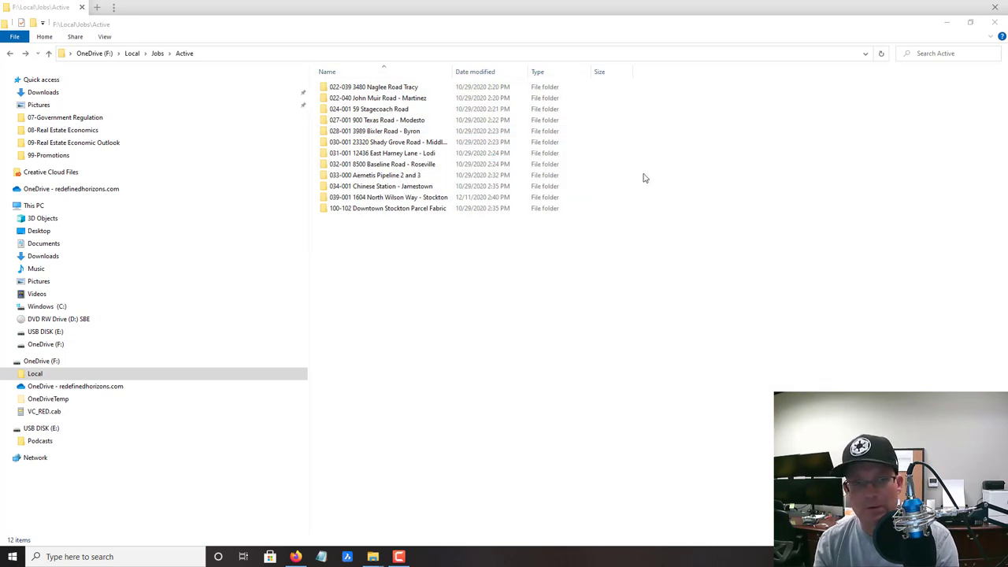
drag(307, 63, 641, 247)
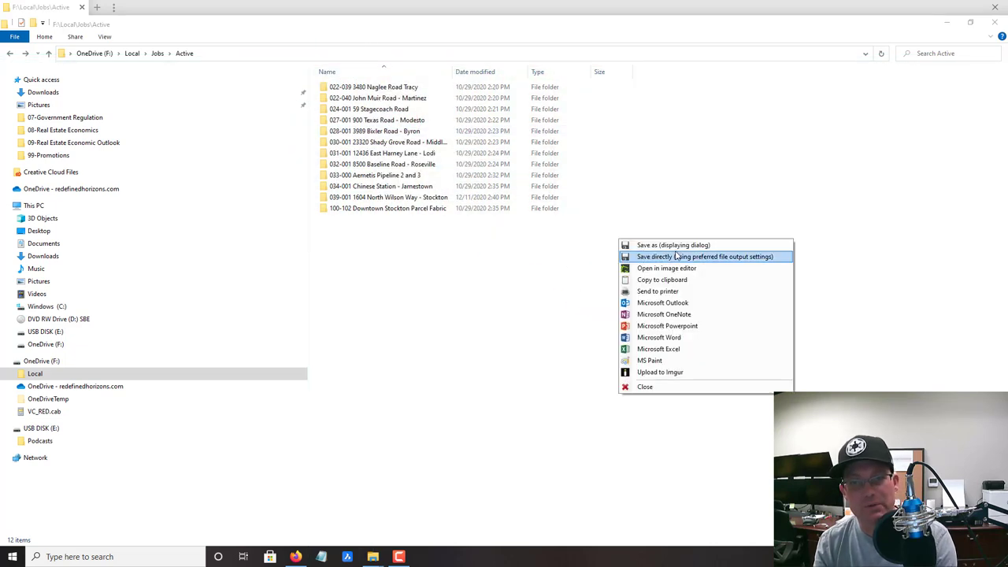
click(676, 249)
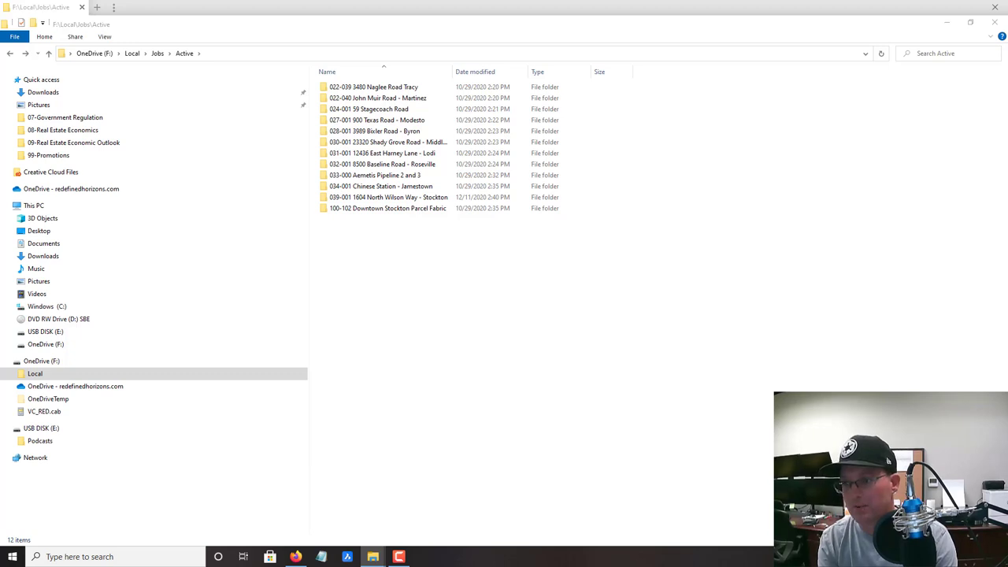
click(938, 236)
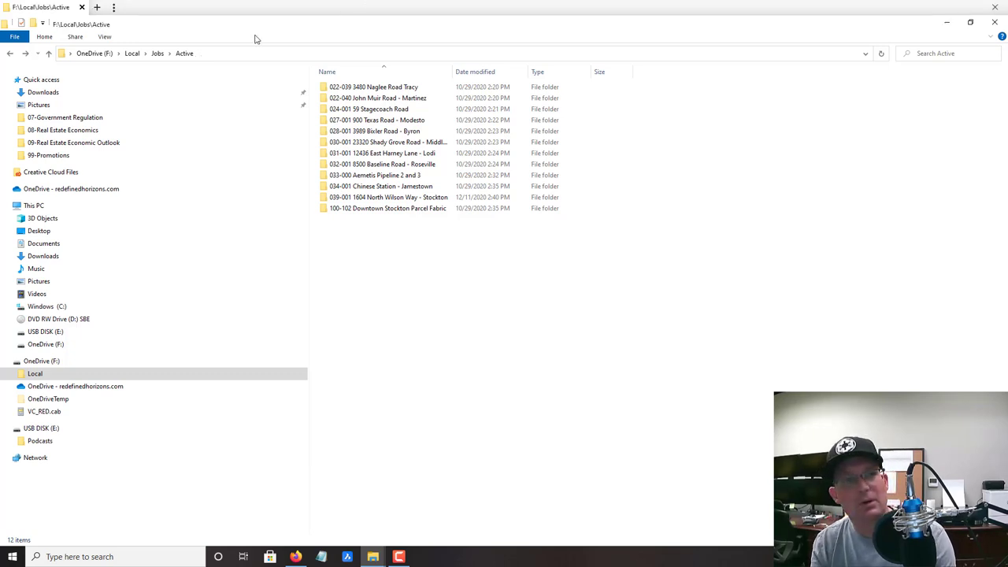
Step: Go back up to the Local folder and open its Software subfolder
click(157, 55)
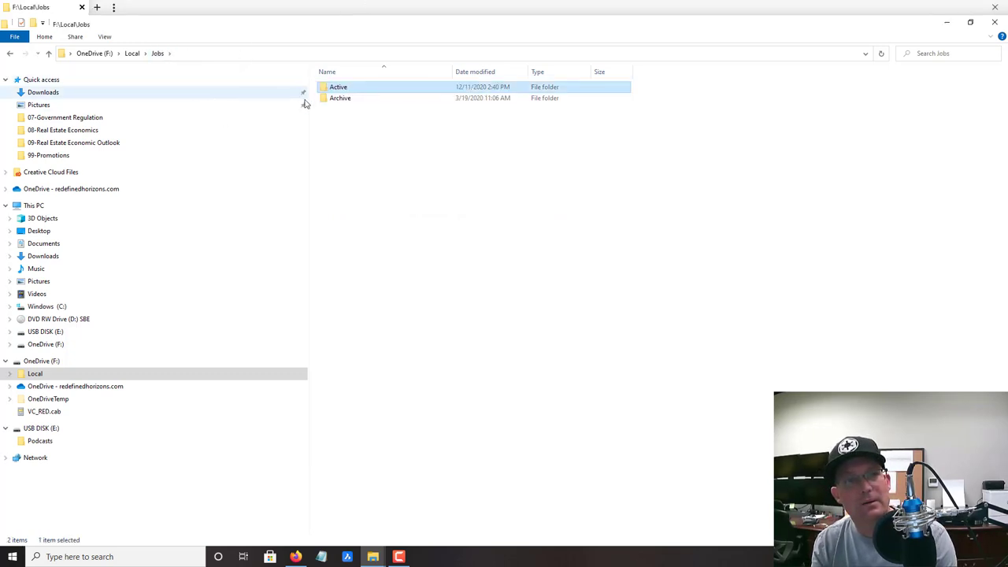
click(130, 57)
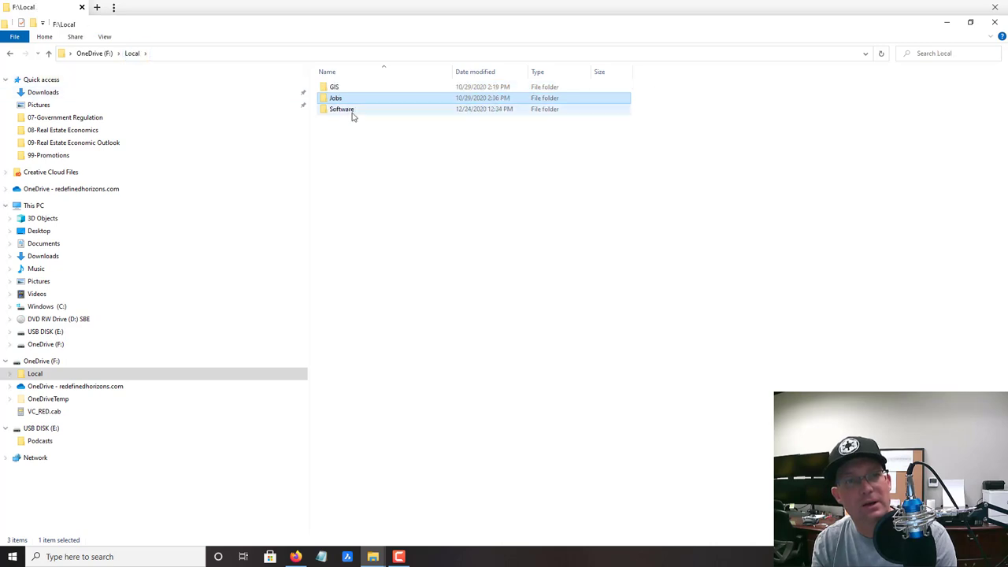
double_click(344, 108)
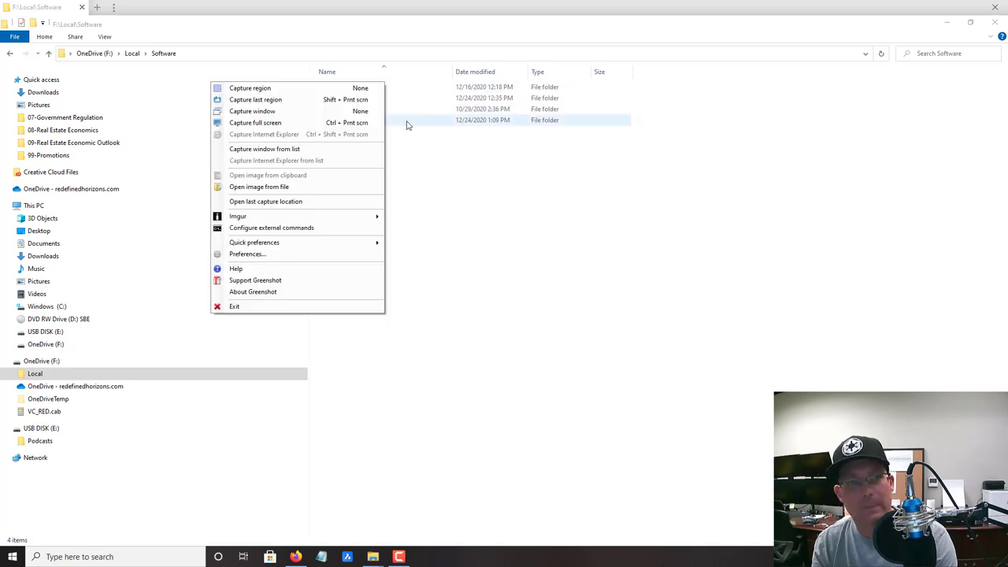
Step: Capture a screen region around the Software folder's listing with Greenshot and save it as SOFTWARE FOLDER.png
click(246, 87)
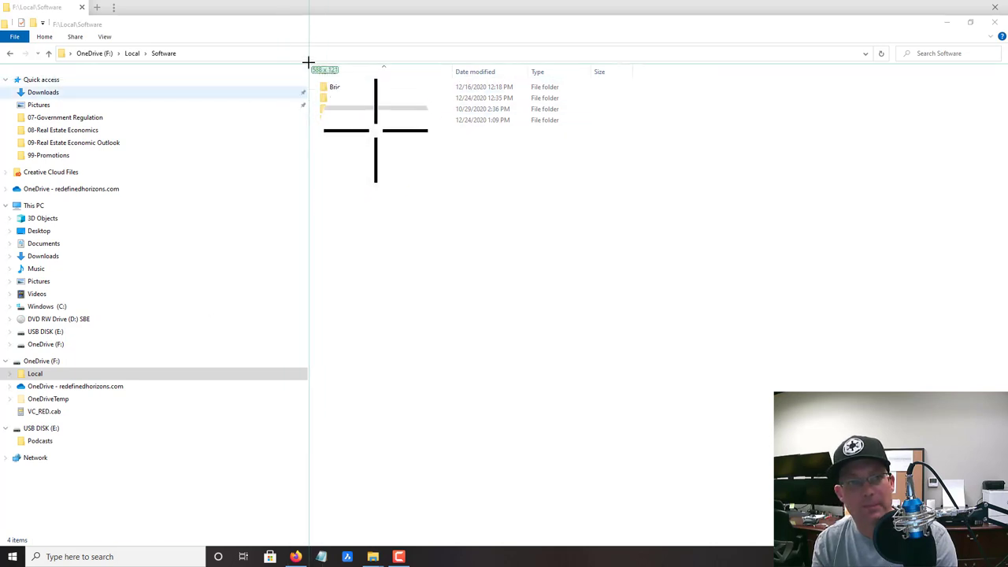
drag(310, 59, 397, 120)
drag(533, 182, 639, 229)
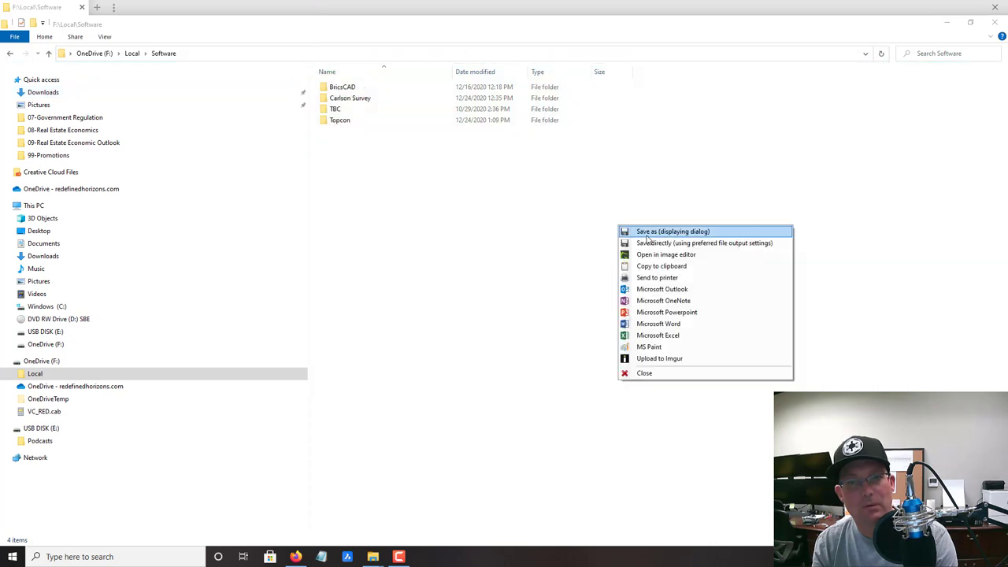
click(653, 243)
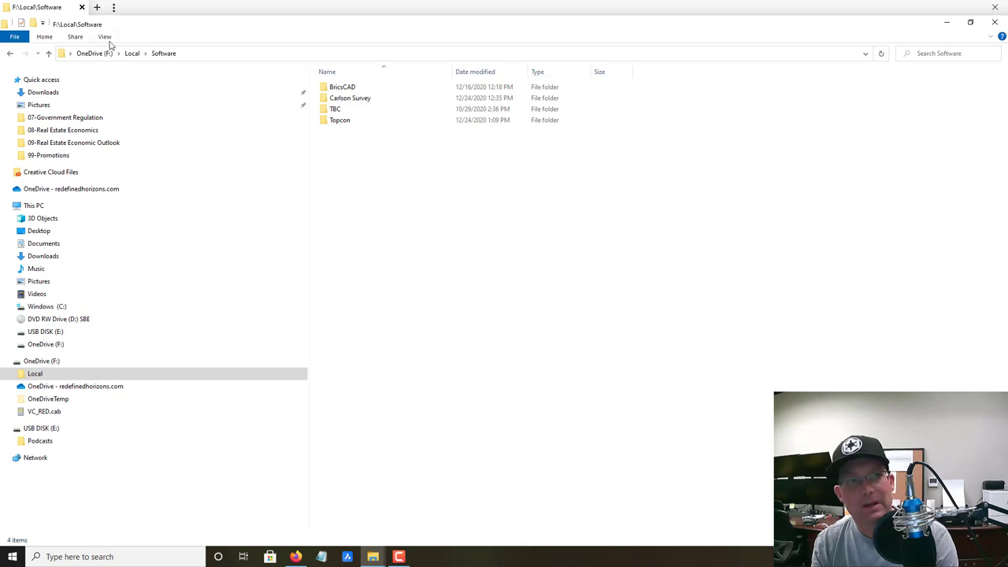
Step: Return to Local and open the USDA NAIP folder inside GIS and Raster
click(132, 55)
double_click(335, 89)
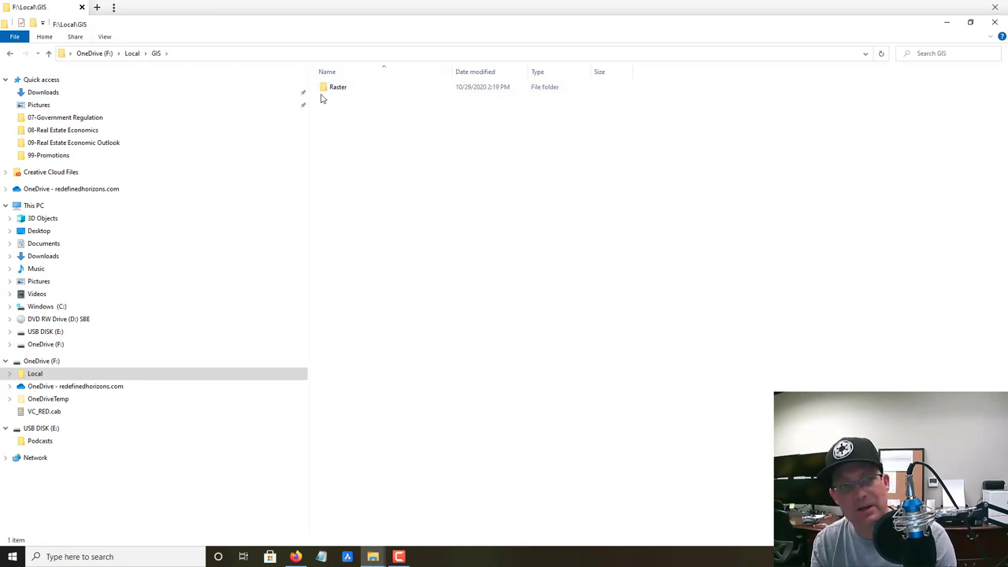
double_click(324, 88)
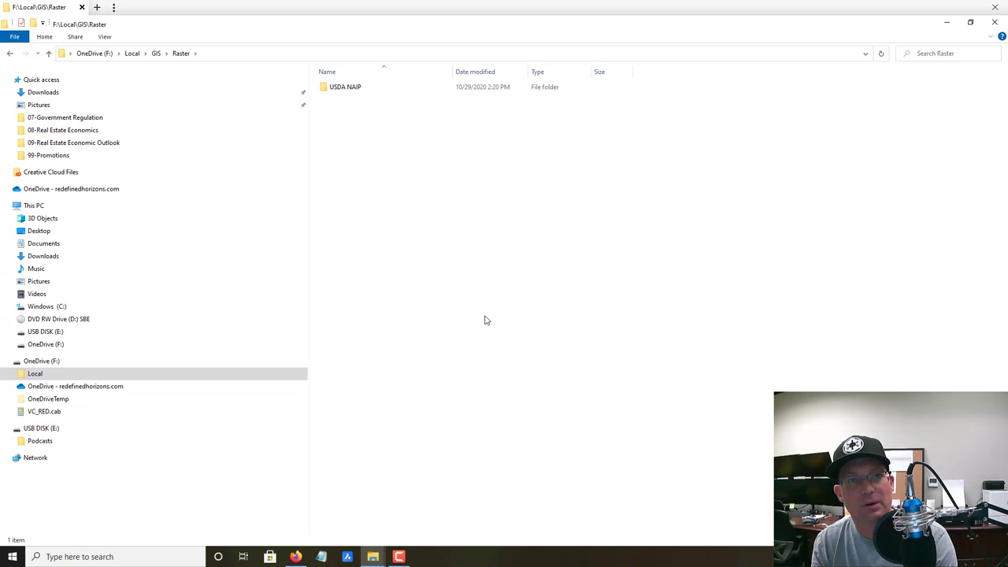
double_click(347, 87)
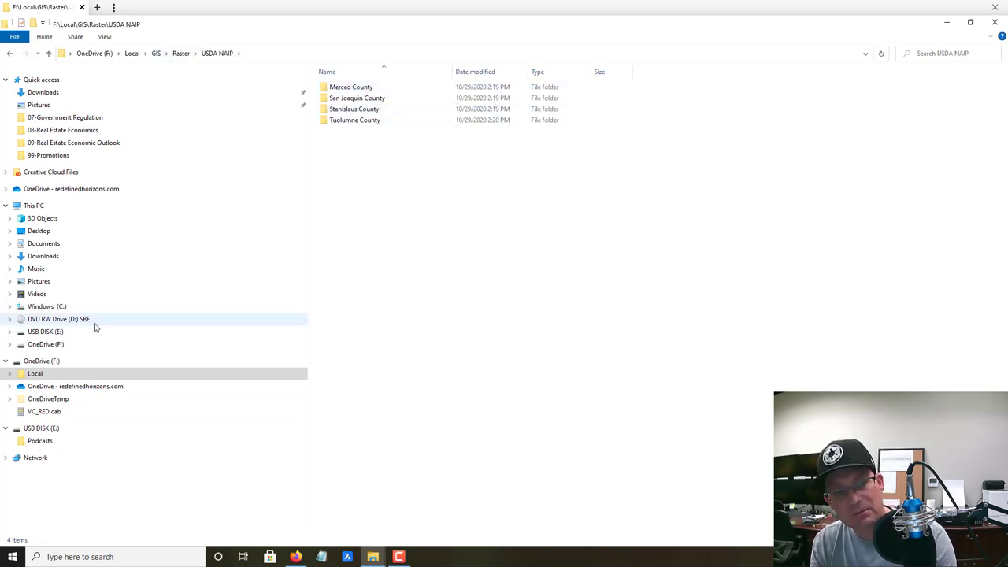
Step: Expand the folder tree under Local through GIS and Raster to the county folders in USDA NAIP
click(9, 373)
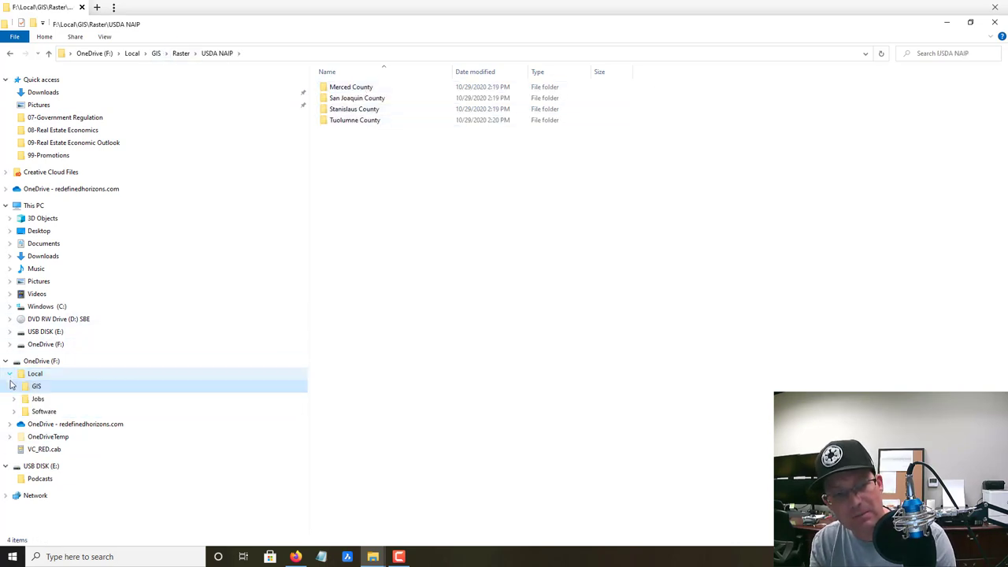
click(14, 386)
click(20, 399)
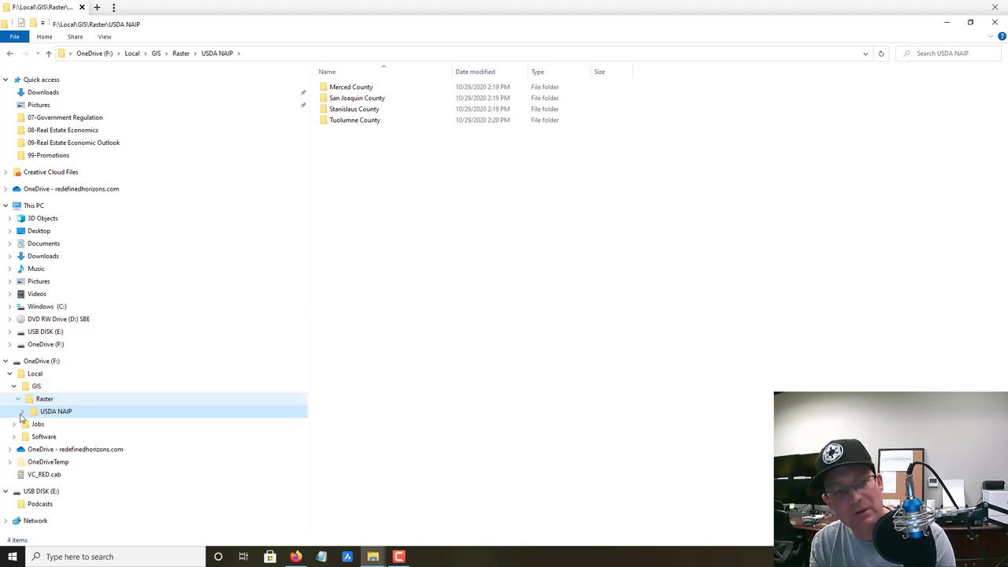
click(22, 411)
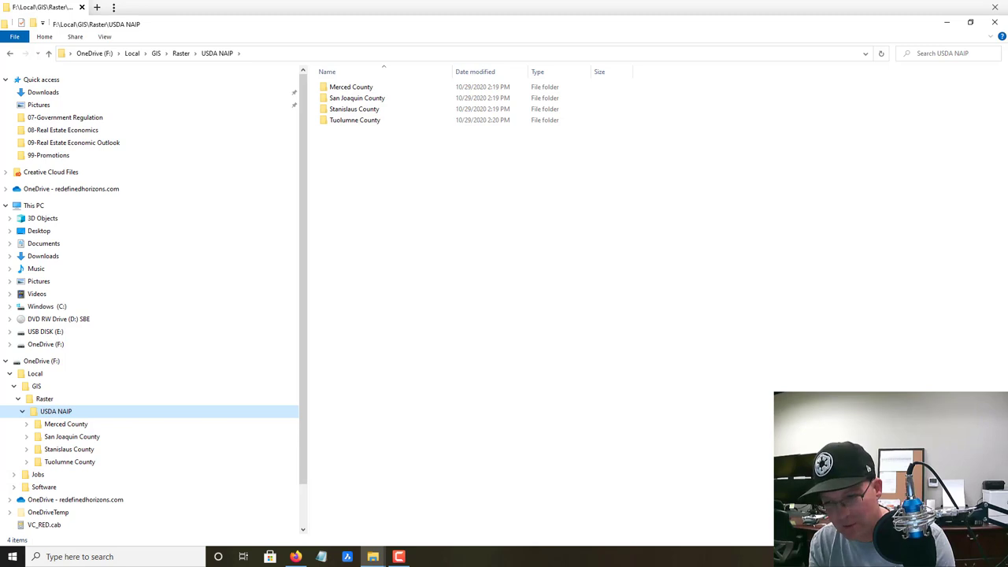
Step: Capture a screen region of about 541 x 171 around the expanded GIS folder tree with Greenshot and save it as GIS FOLDER.png
right_click(856, 526)
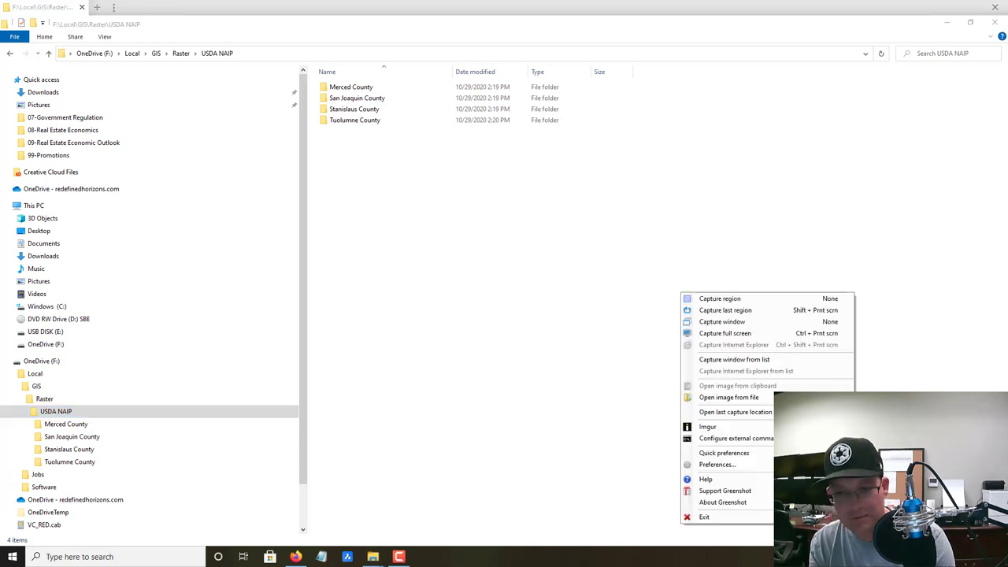
click(708, 297)
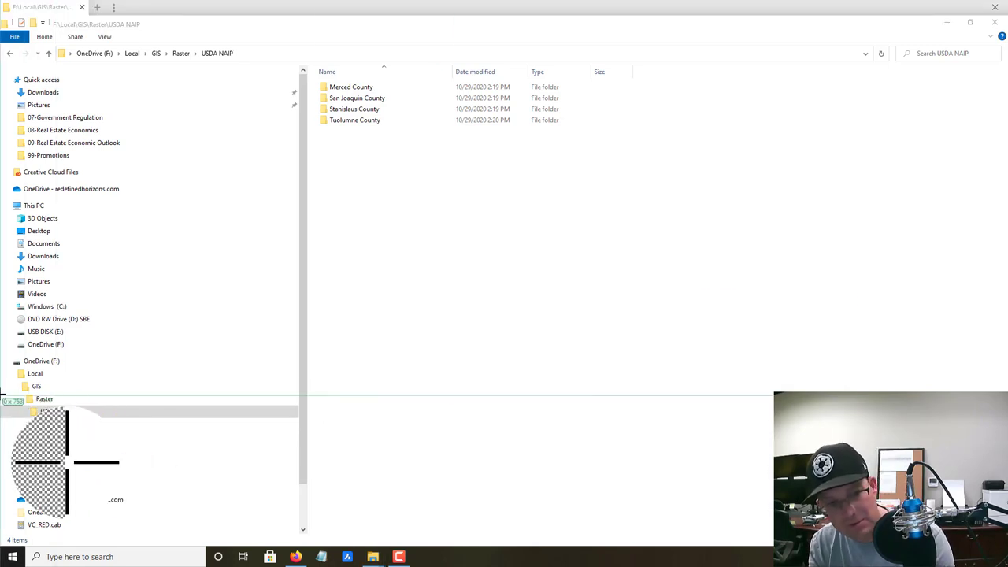
drag(3, 374, 291, 468)
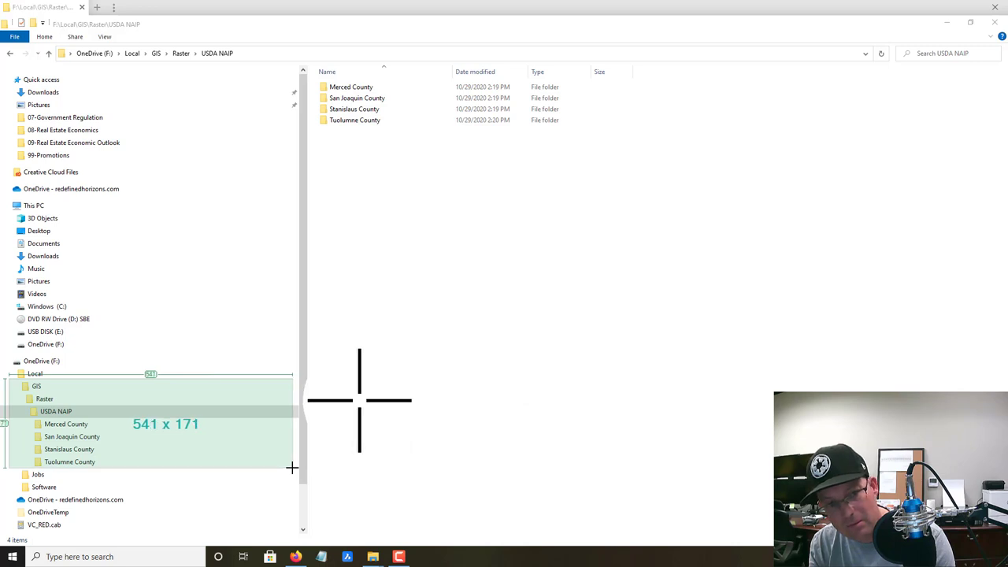
drag(291, 468, 291, 469)
click(360, 396)
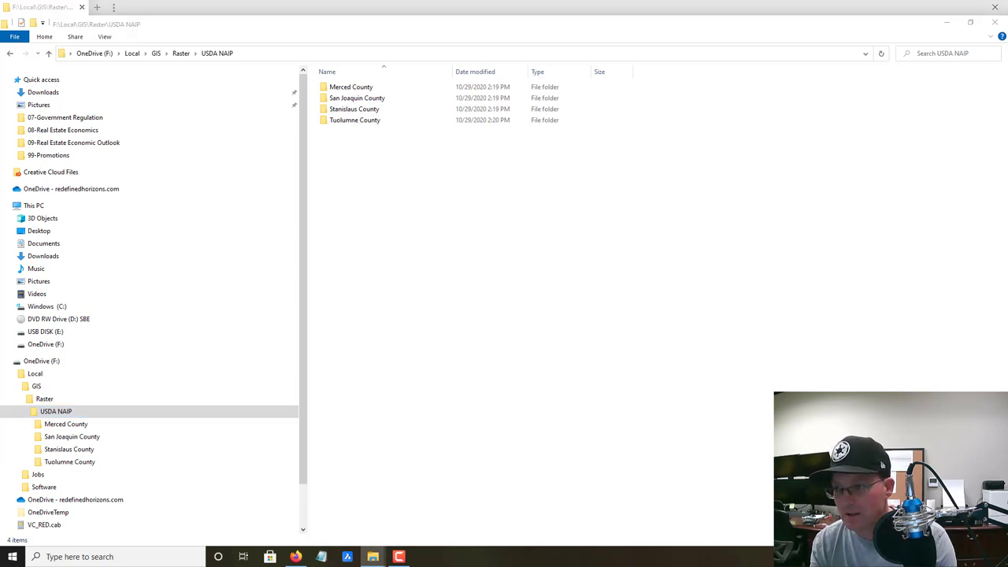
click(973, 328)
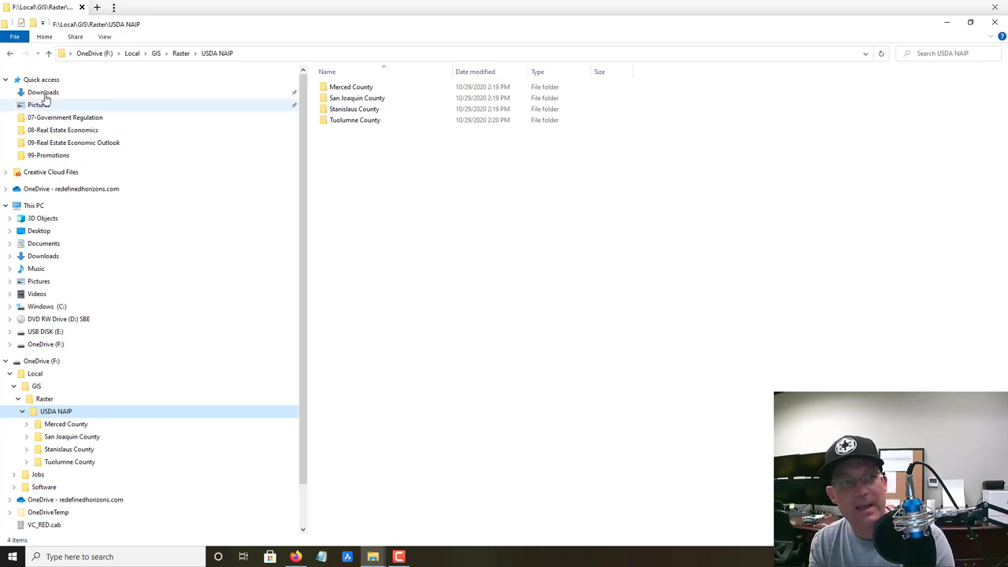
Step: Look through the Desktop, Documents and C:\Local folders for the saved screenshots, returning to the C: drive
click(39, 230)
click(47, 243)
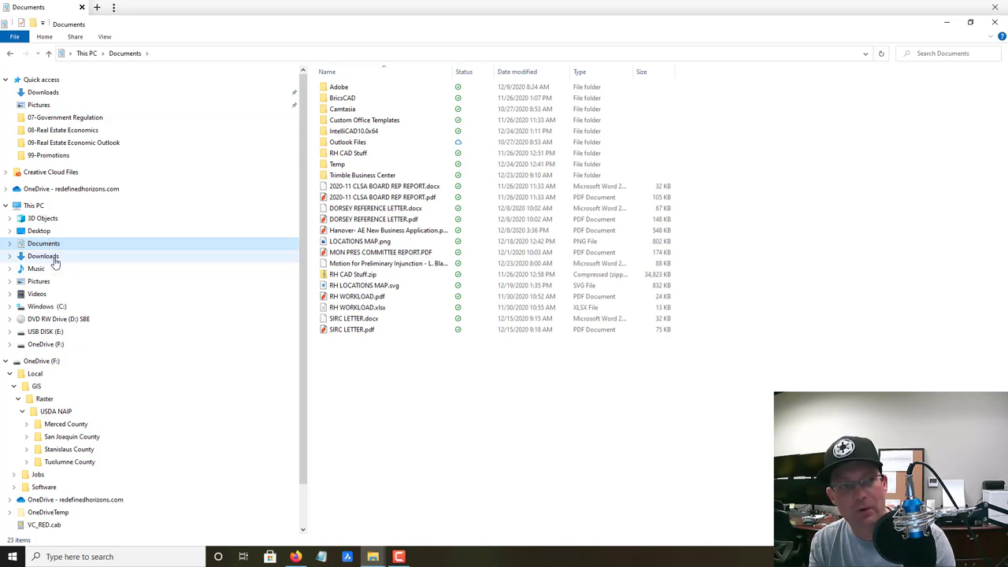
click(55, 306)
double_click(337, 142)
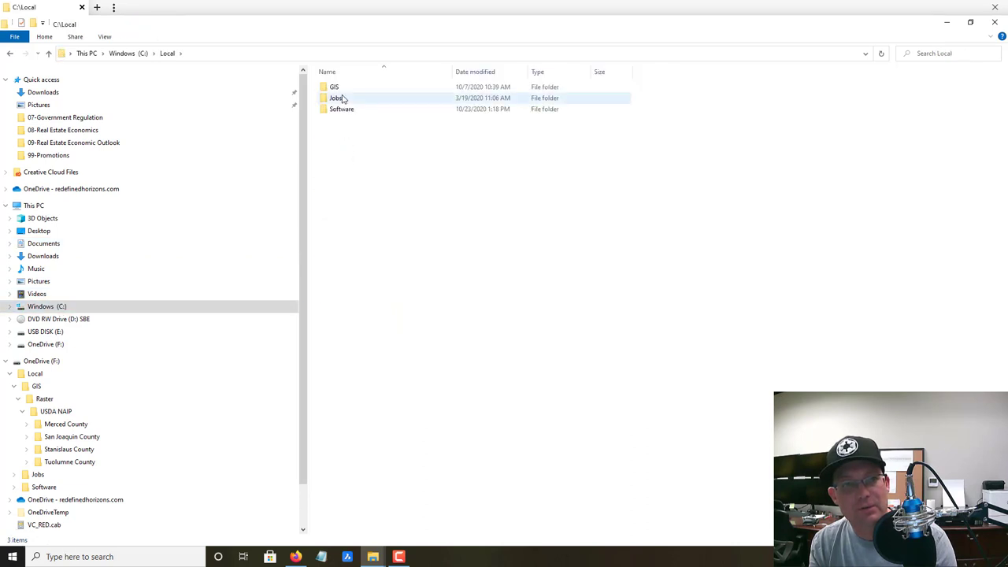
key(alt+Up)
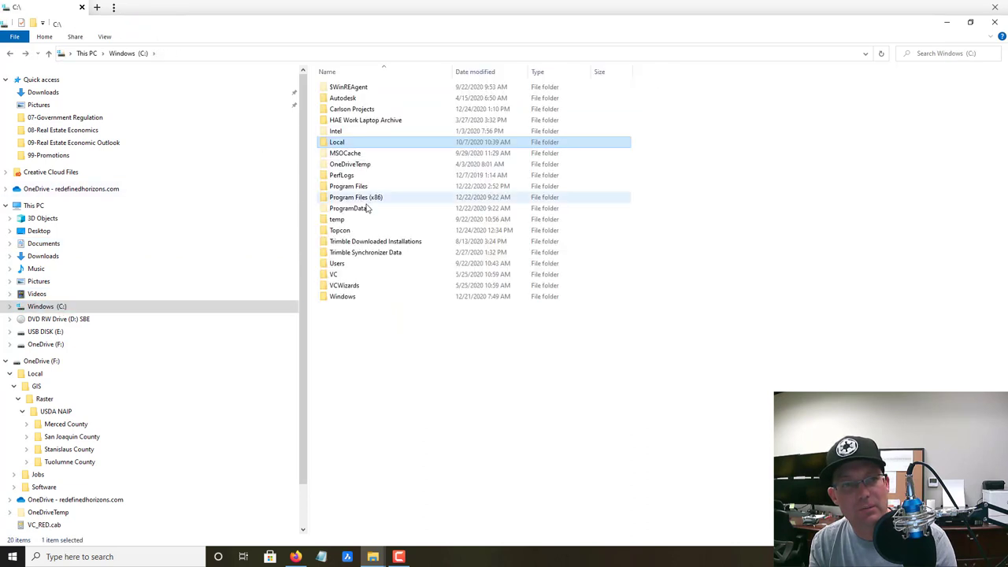
Step: Open the user's profile folder under C:\Users, check its Documents folder, and open Desktop Docs inside Desktop
double_click(340, 264)
double_click(347, 107)
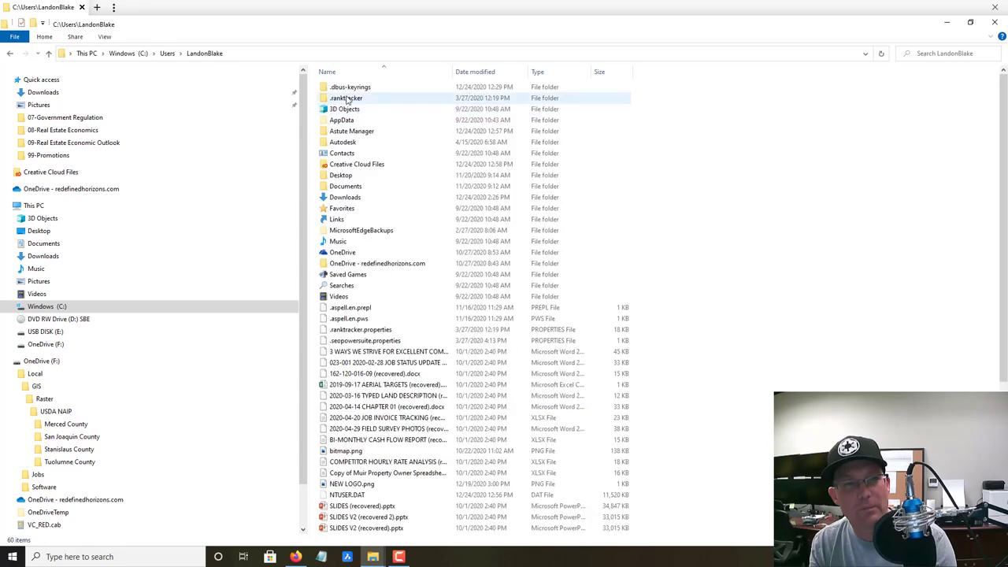
double_click(352, 187)
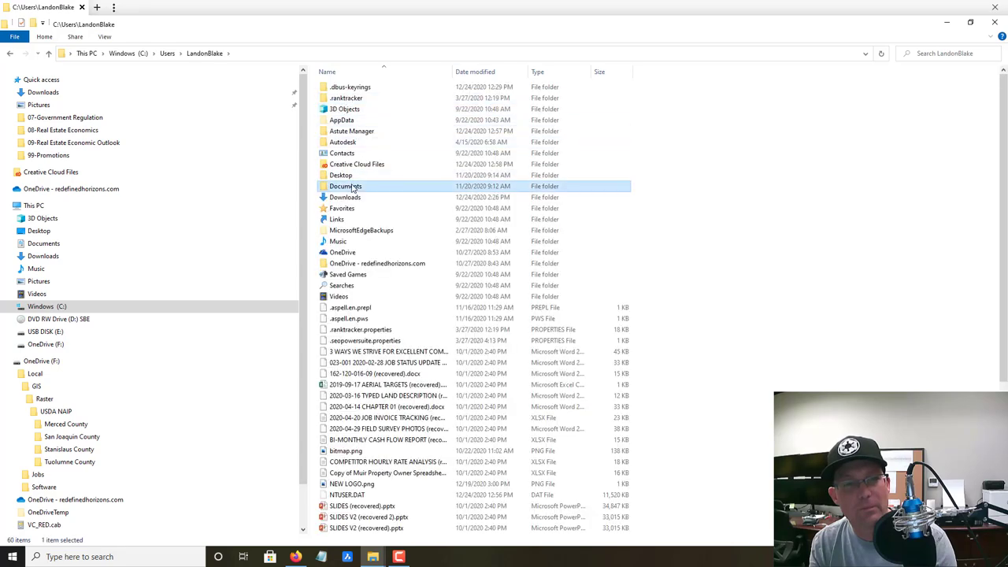
key(alt+Up)
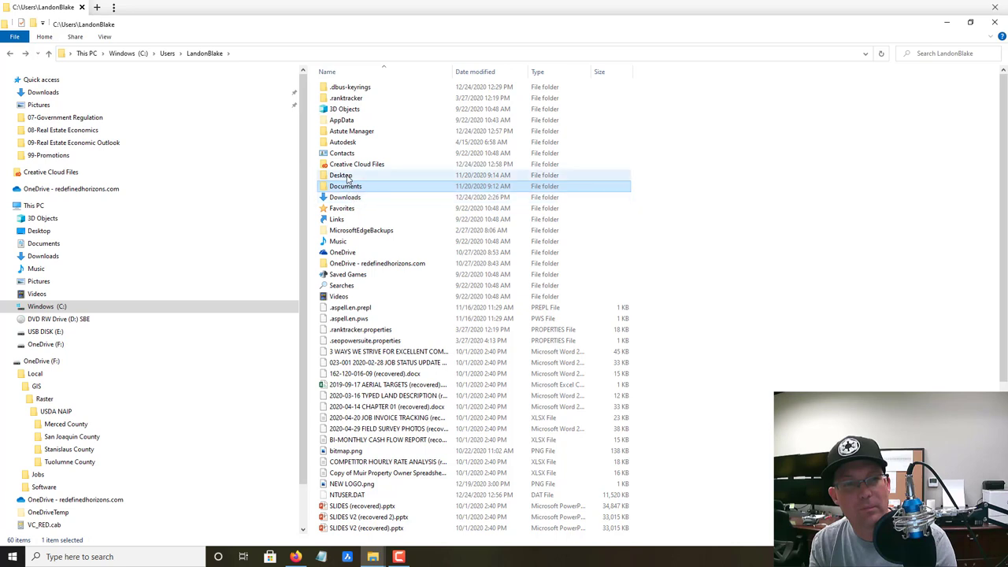
double_click(346, 177)
double_click(343, 99)
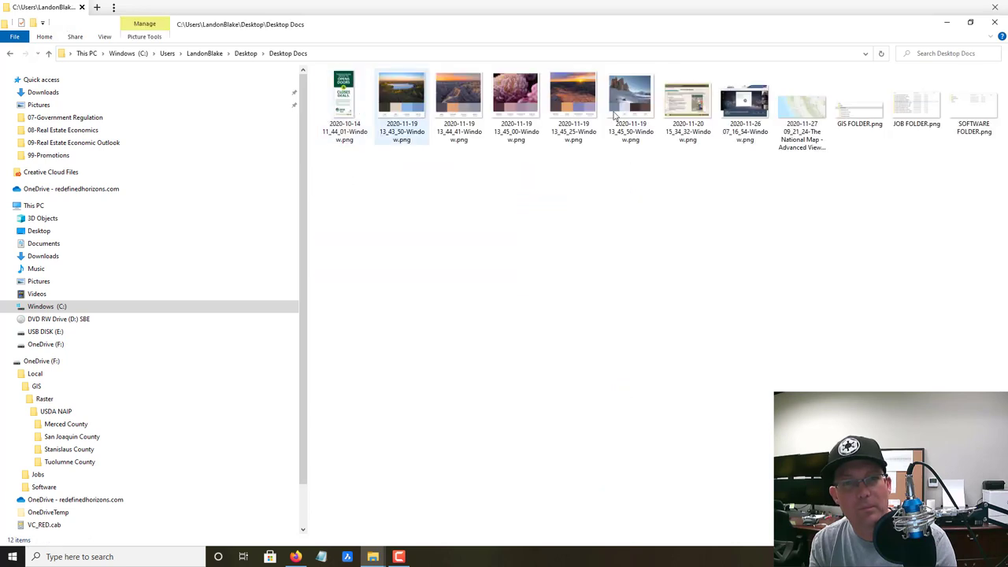
Step: Cut the screenshots SOFTWARE FOLDER.png, JOB FOLDER.png and GIS FOLDER.png from Desktop Docs
click(973, 106)
ctrl+click(901, 111)
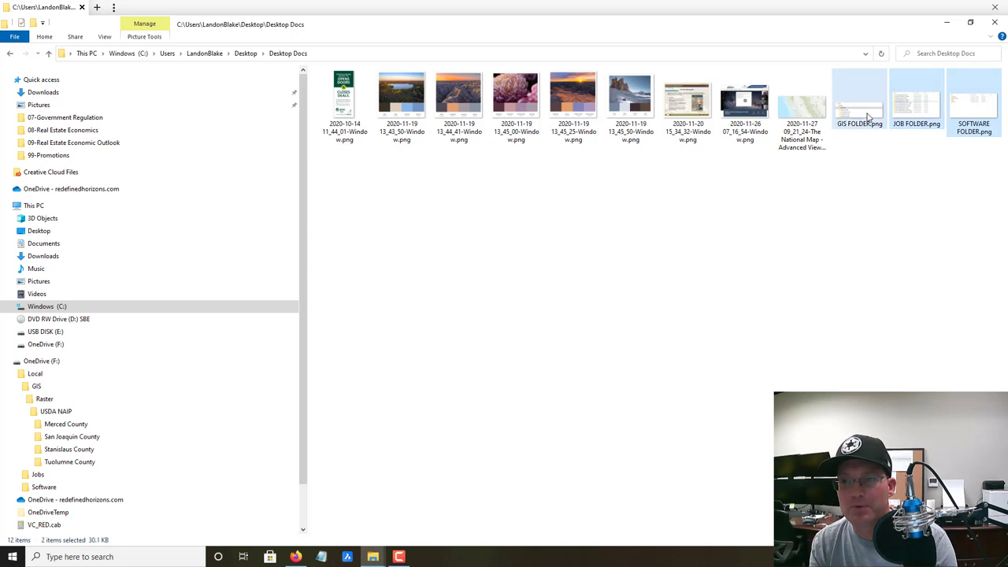
ctrl+click(869, 116)
right_click(867, 113)
click(897, 362)
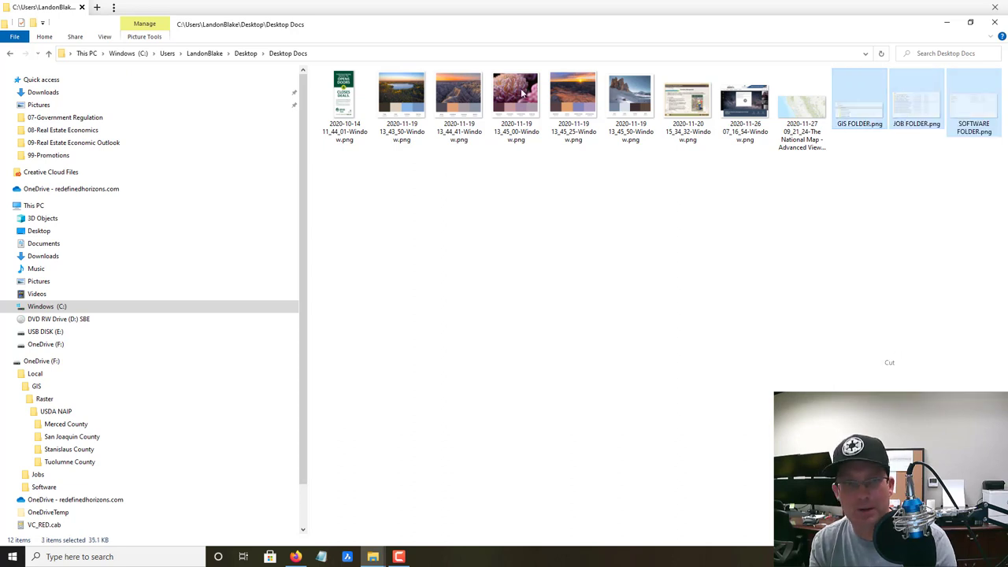
Step: Open the CAD folder under RH and Templates in the redefinedhorizons.com OneDrive
click(245, 53)
click(204, 53)
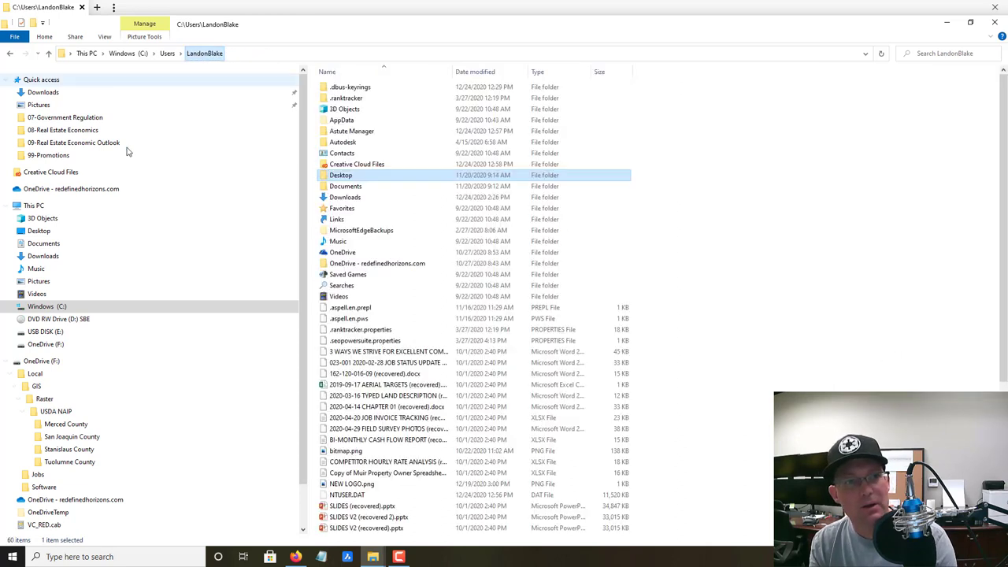
click(68, 189)
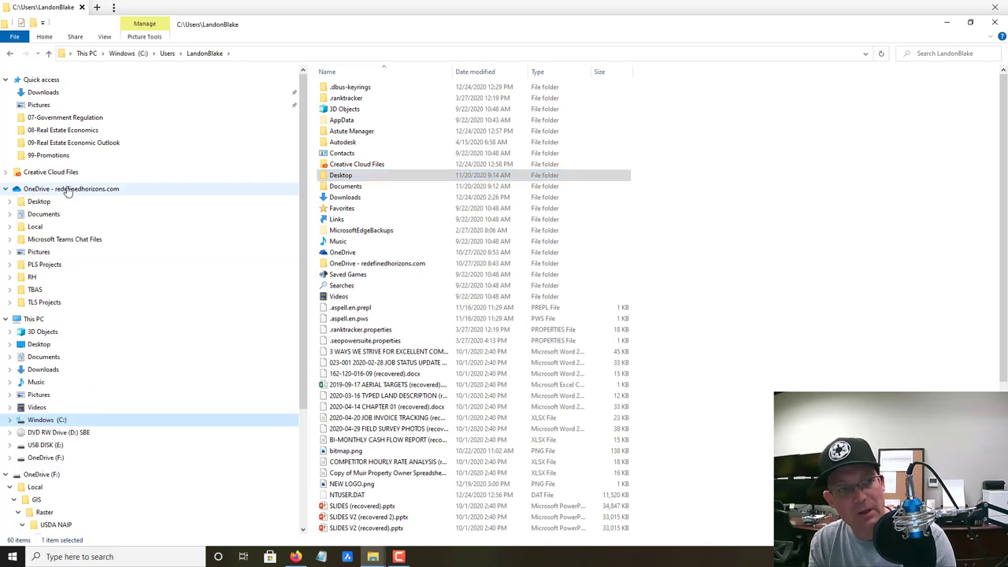
click(32, 276)
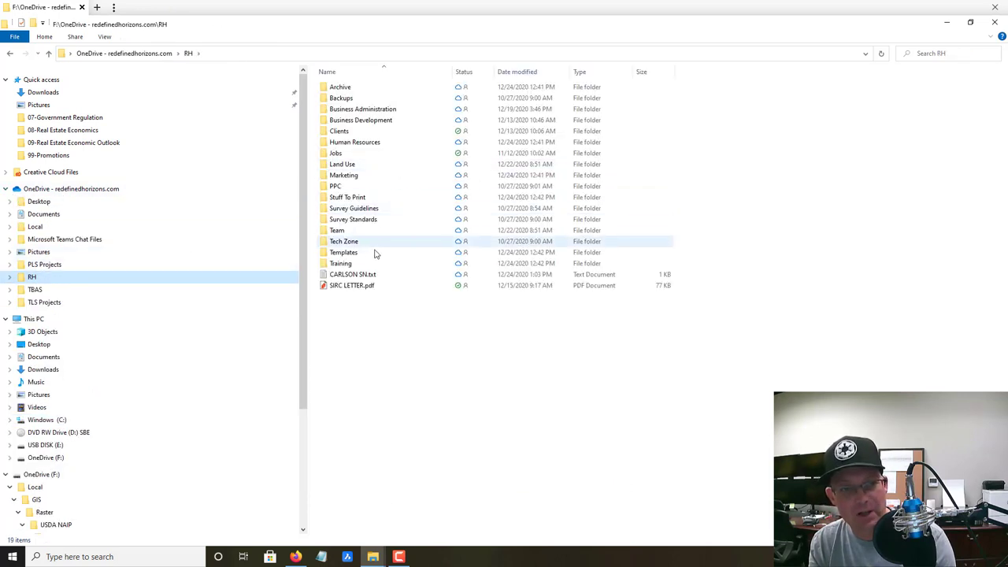
double_click(338, 252)
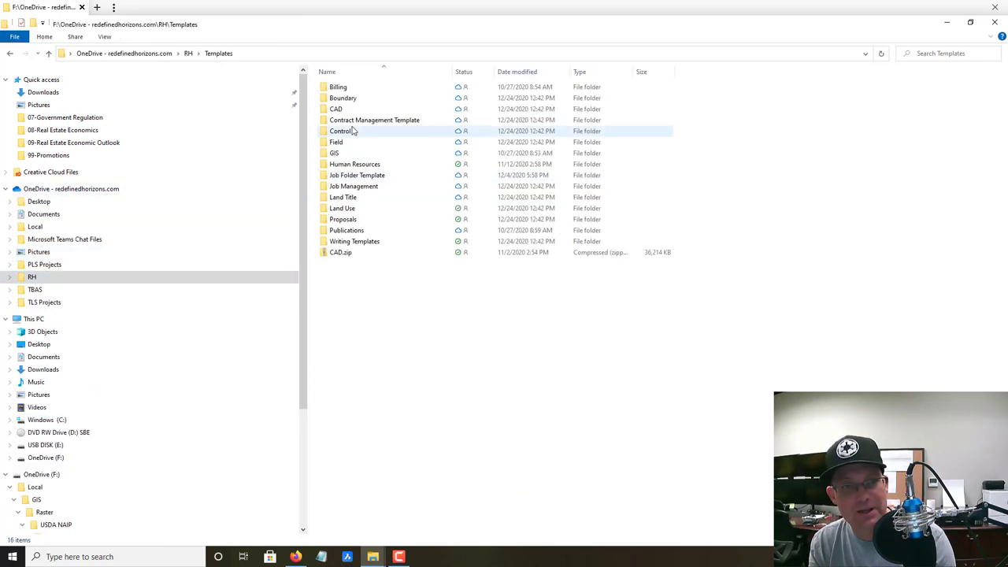
double_click(340, 109)
Step: Create a new folder named LFM in the CAD templates folder
right_click(399, 366)
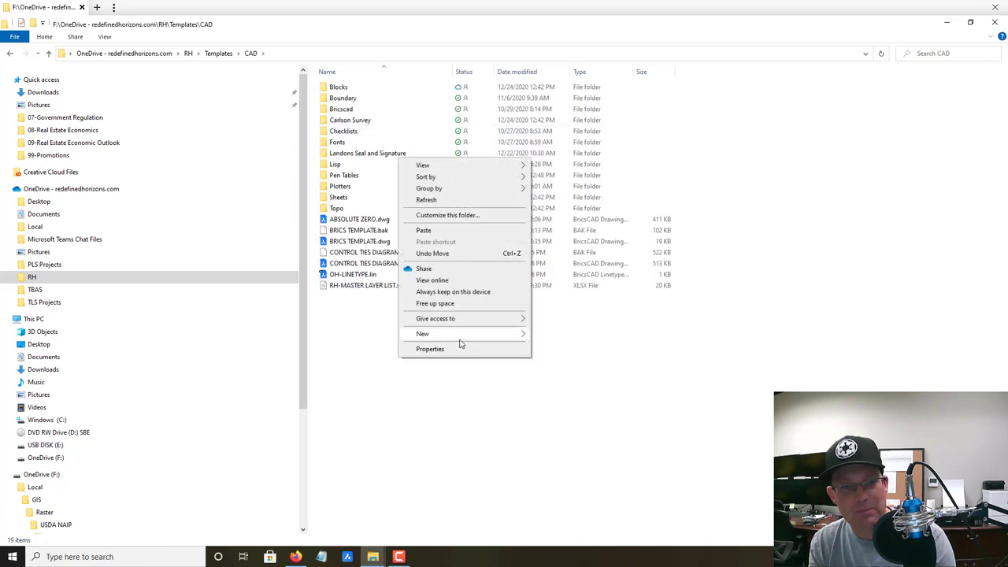
mouse_move(463, 339)
click(565, 336)
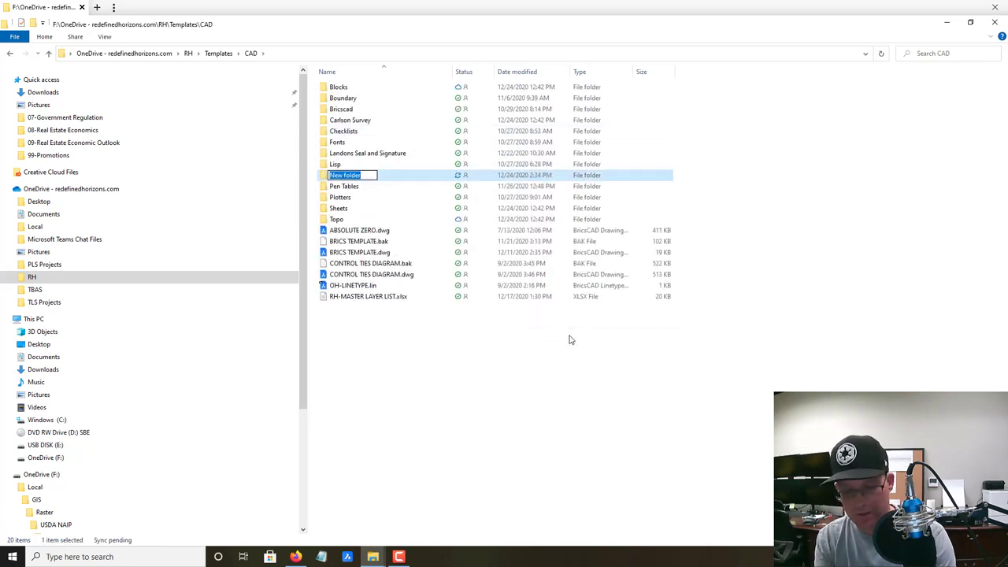
text(lOCA)
key(BackSpace)
key(BackSpace)
key(BackSpace)
key(BackSpace)
key(BackSpace)
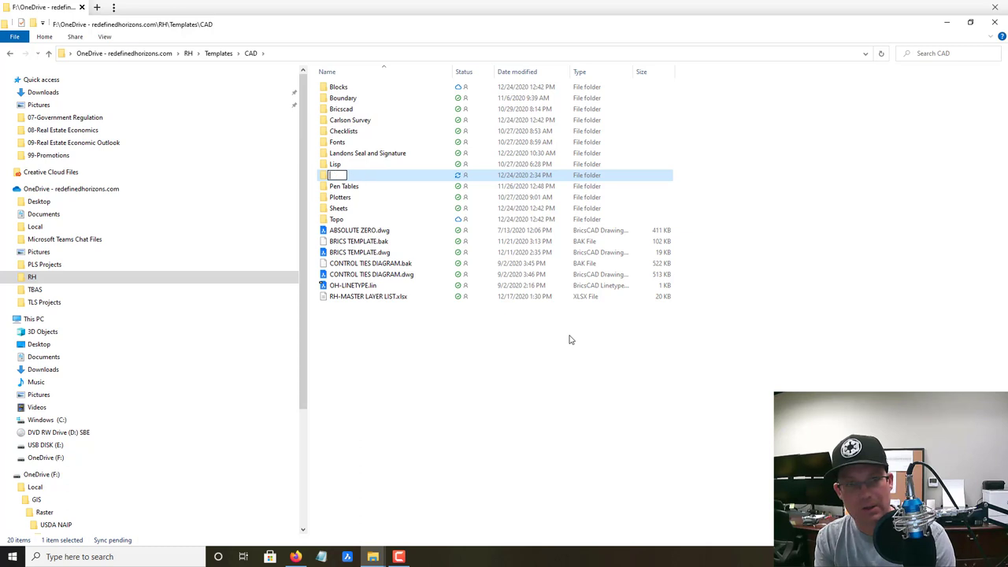
text(LFM)
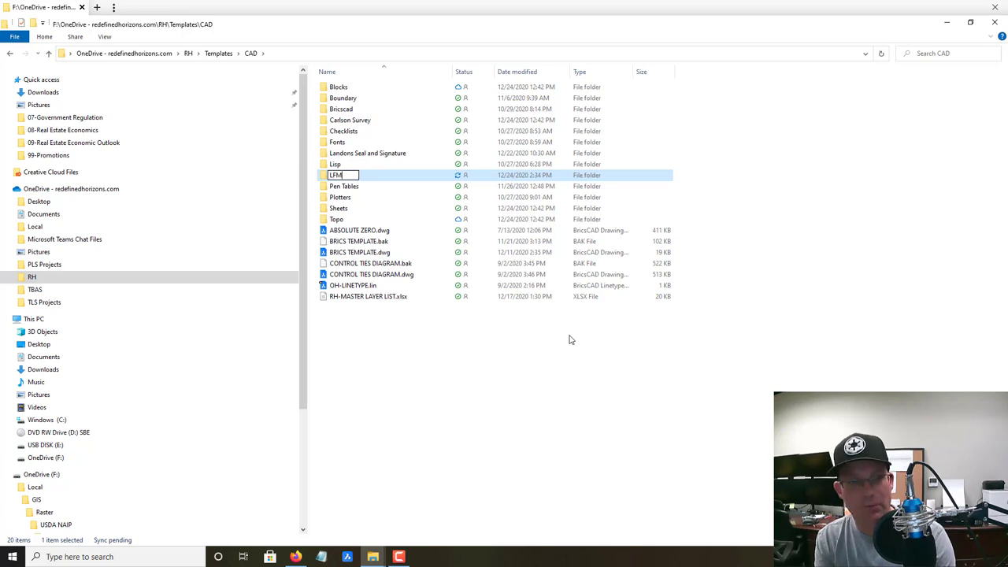
key(Return)
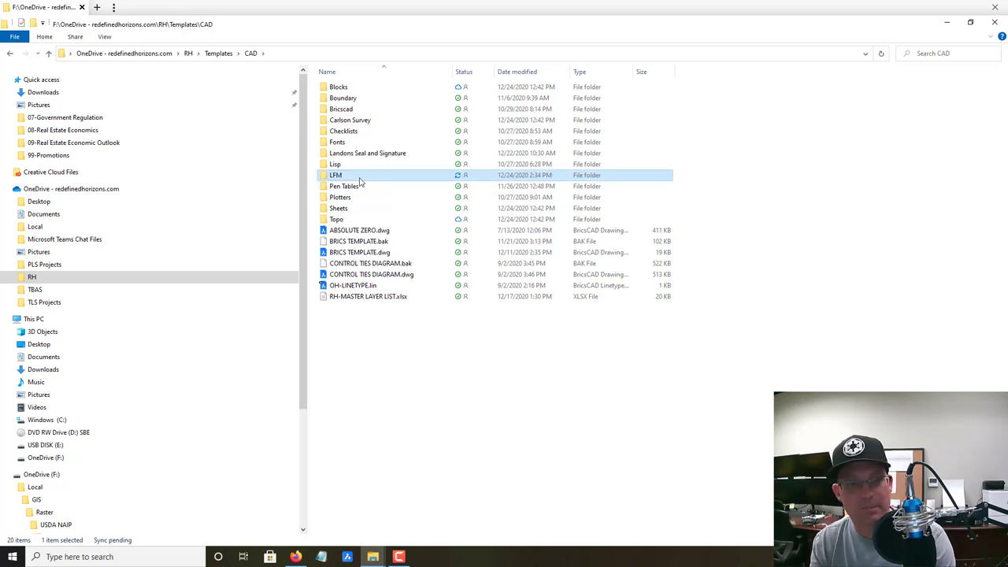
Step: Paste the three cut PNG screenshots into the new LFM folder
double_click(359, 180)
right_click(488, 250)
click(504, 322)
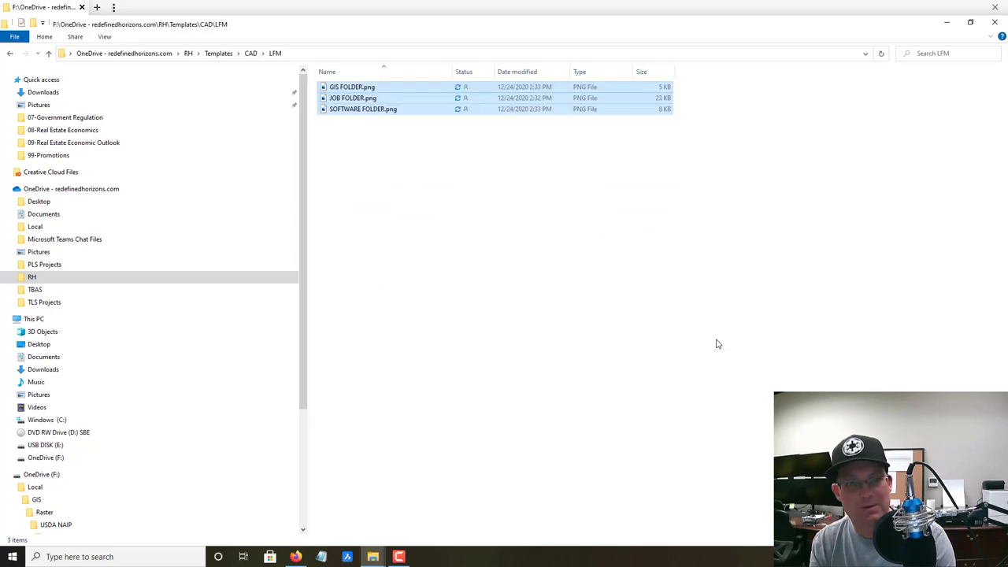
click(383, 187)
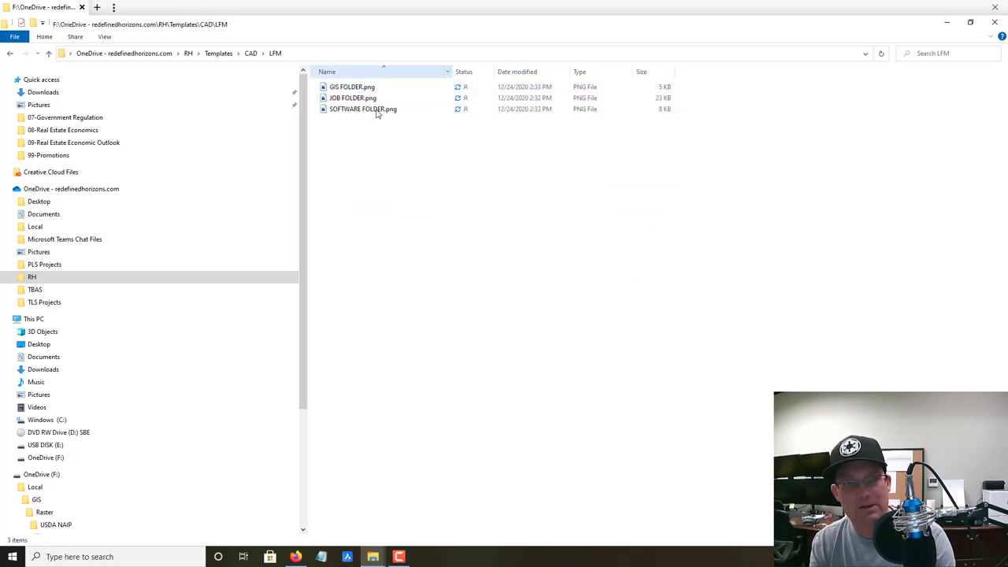
right_click(382, 167)
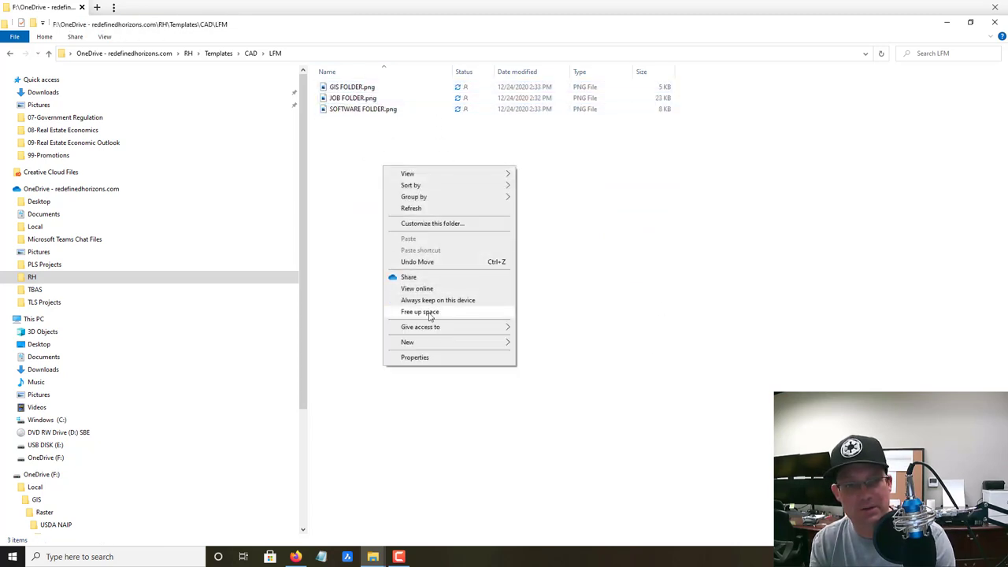
click(484, 480)
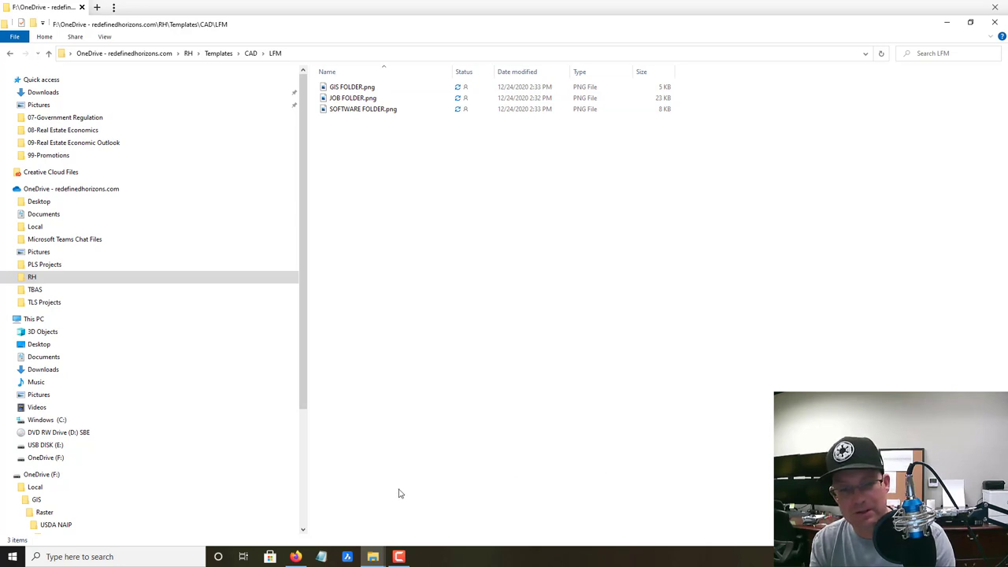
click(13, 557)
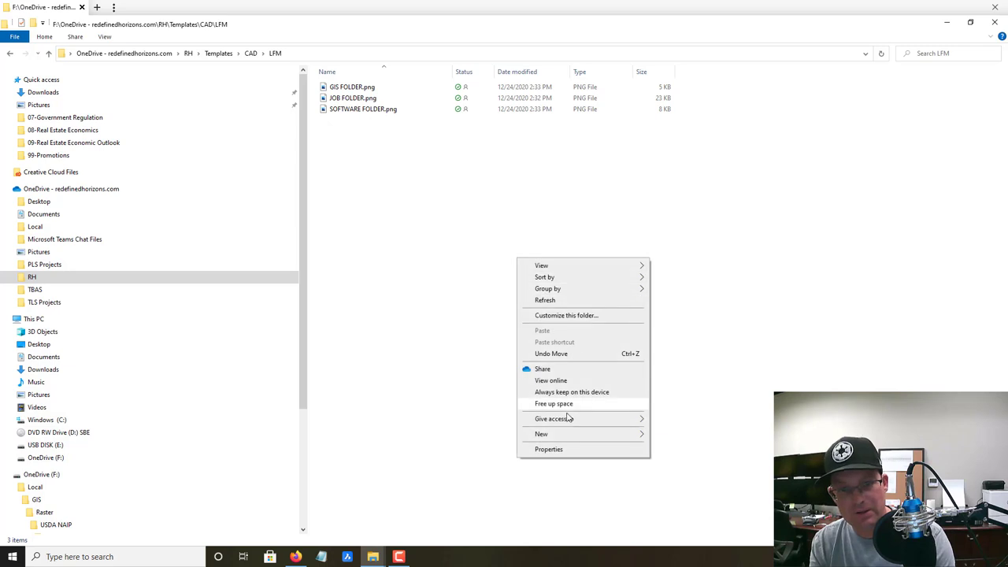
mouse_move(564, 437)
click(673, 436)
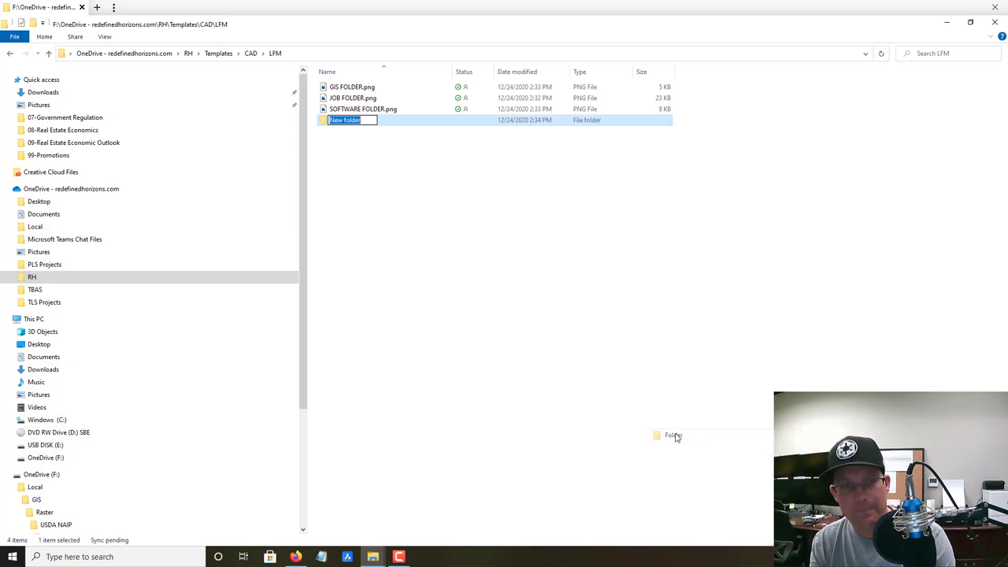
click(447, 236)
click(349, 124)
key(Delete)
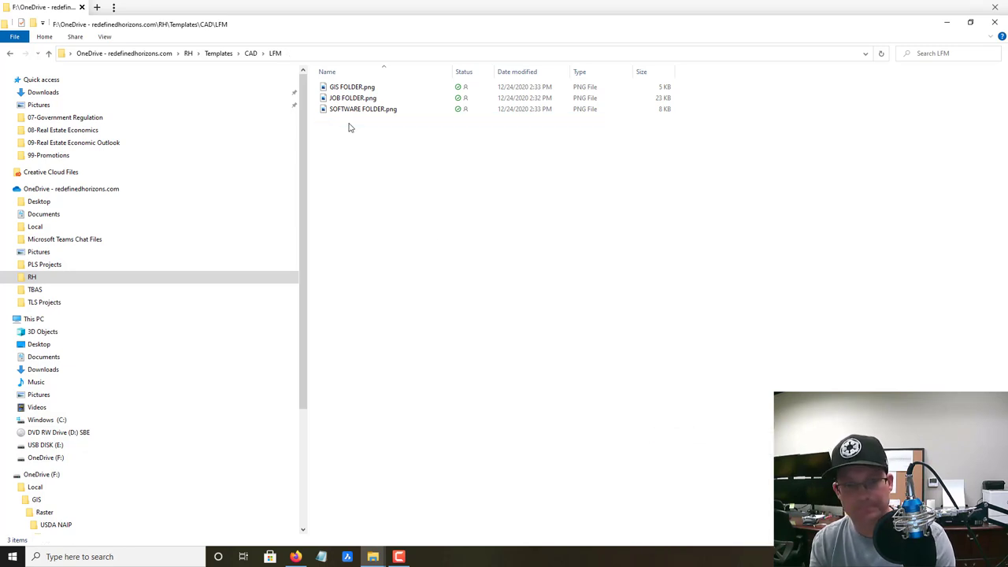
Step: Create a new text document named LFM UPDATE.txt in the LFM folder
right_click(607, 288)
mouse_move(654, 467)
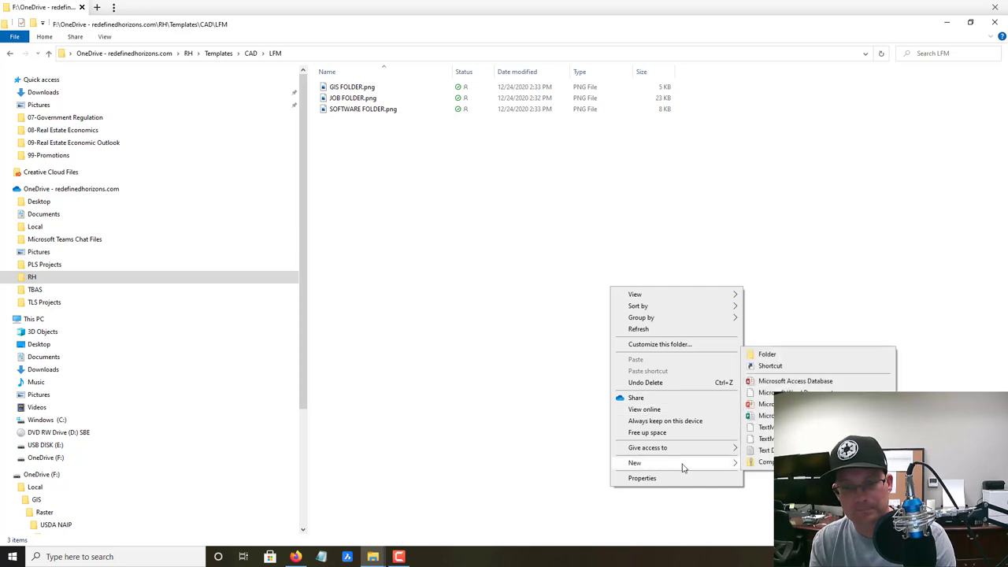
click(762, 450)
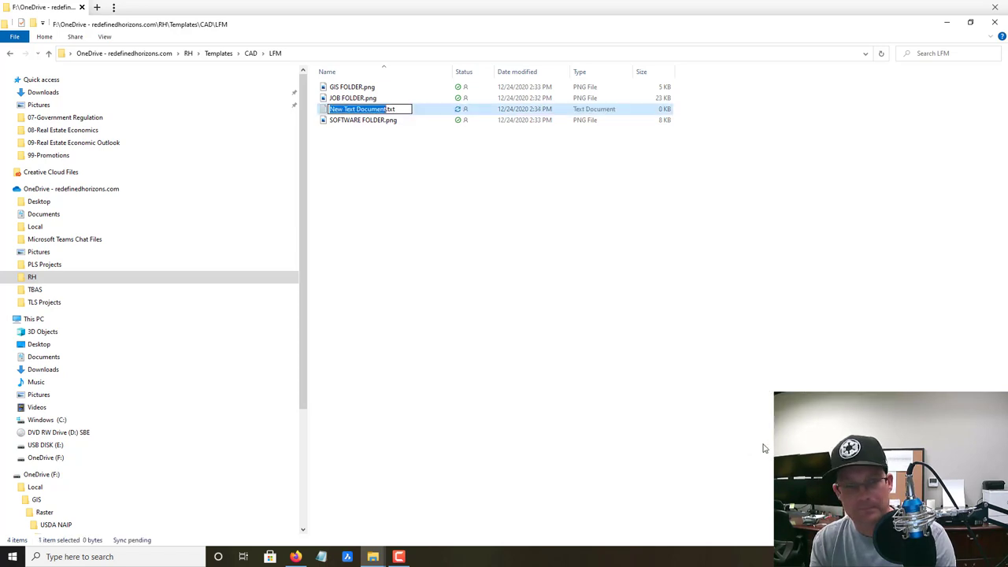
text(LFM)
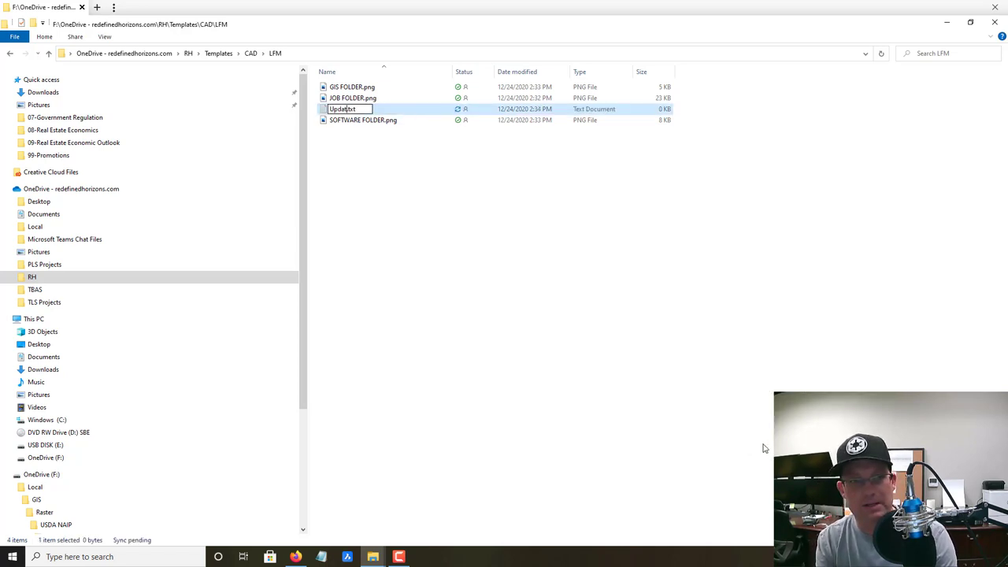
key(BackSpace)
key(BackSpace)
key(BackSpace)
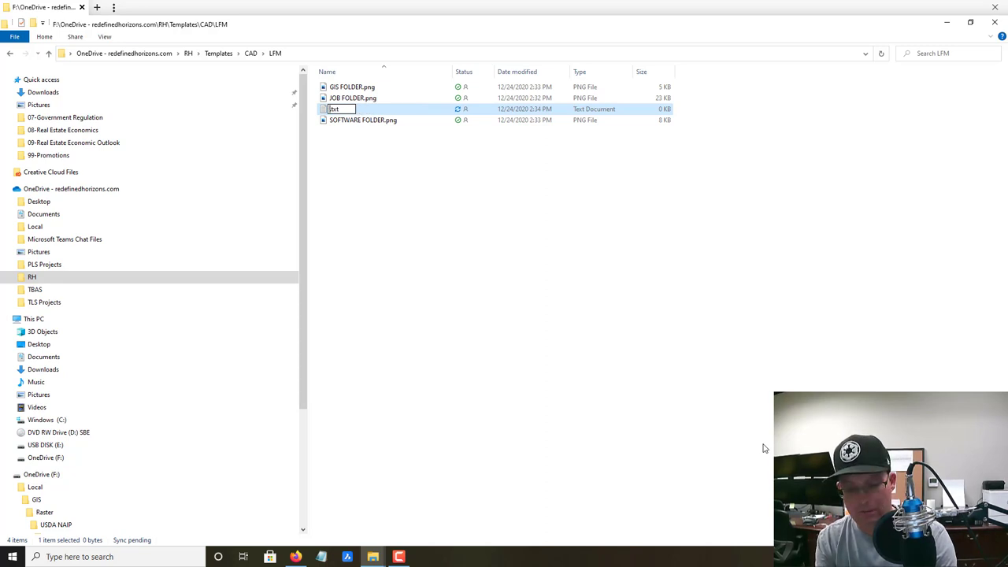
text(LFM)
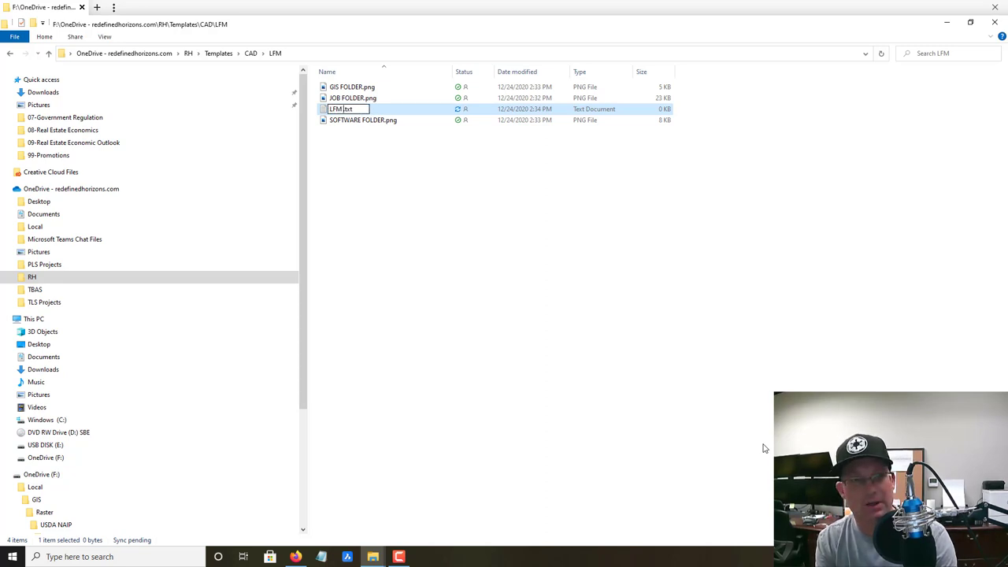
text( UPDATE)
key(Return)
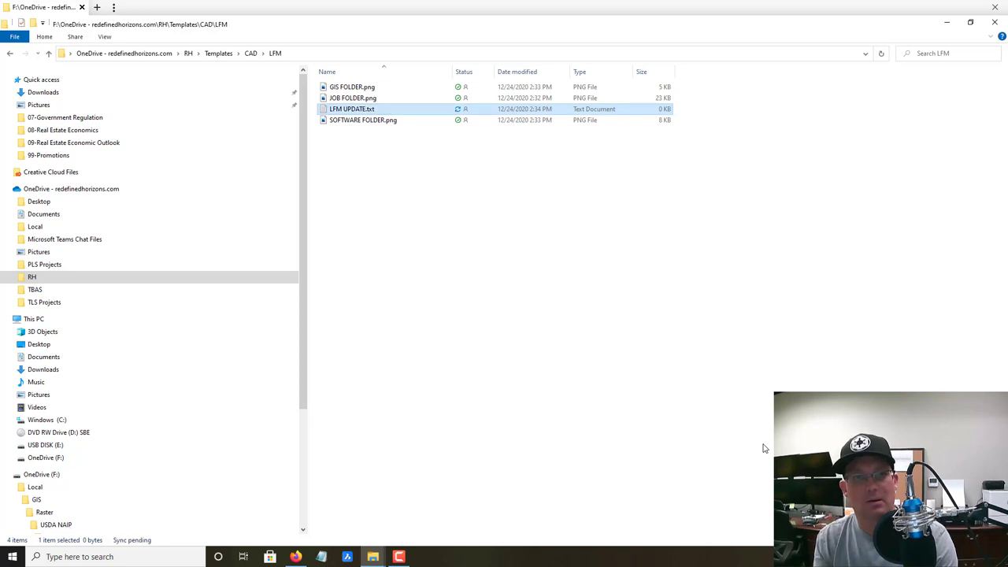
Step: Rename the LFM UPDATE text document to LFM UPDATES.txt
right_click(392, 113)
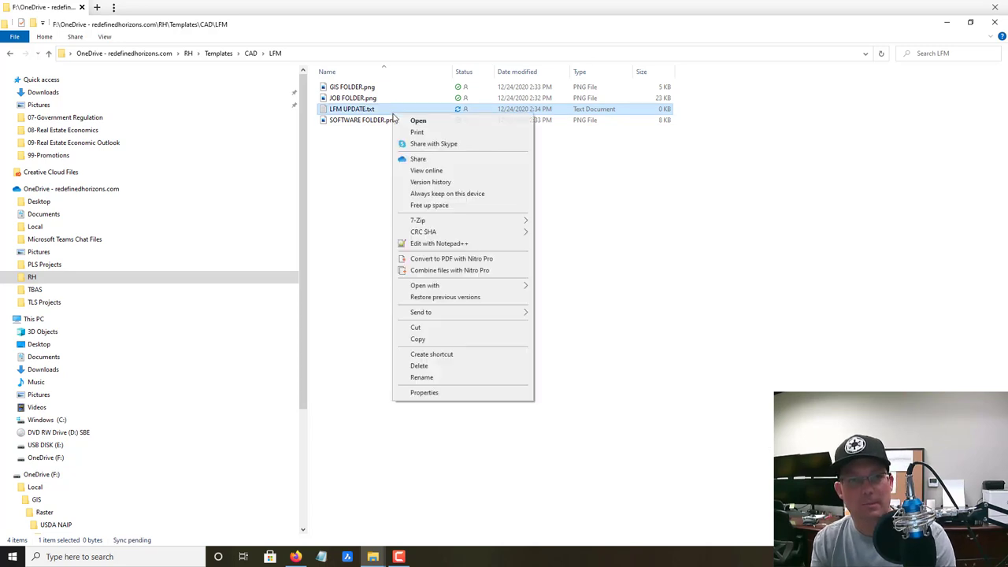
click(459, 378)
key(Right)
text(S)
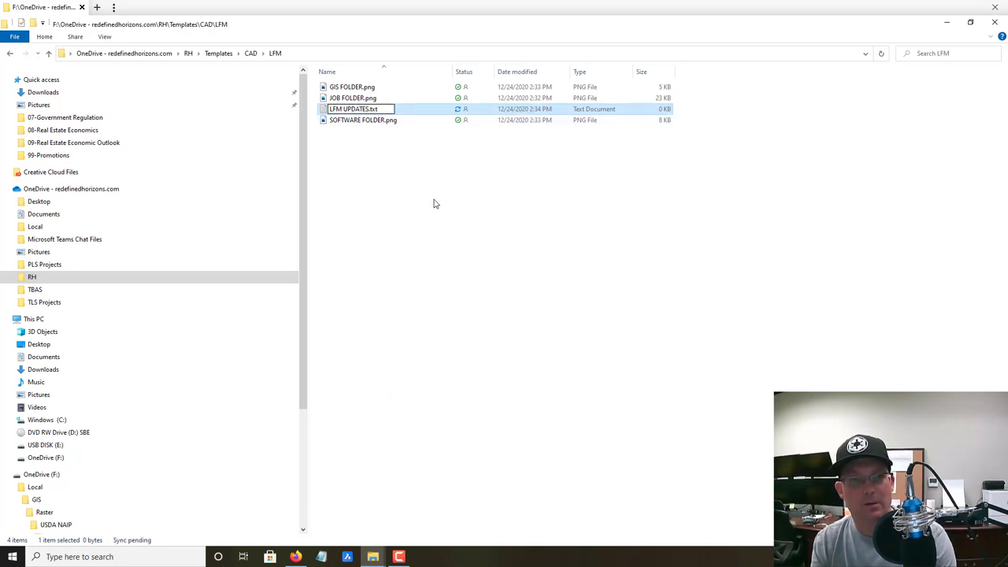
click(434, 204)
Step: Open LFM UPDATES.txt in Notepad, enter the date 2020-12-24 with a line of four dashes below it, and minimize the window
double_click(370, 112)
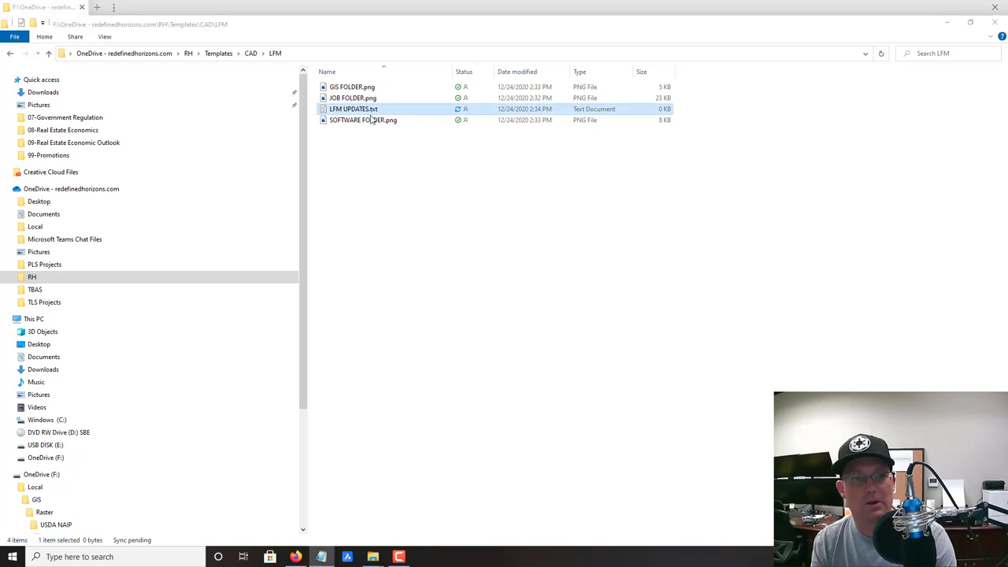
drag(601, 131, 750, 141)
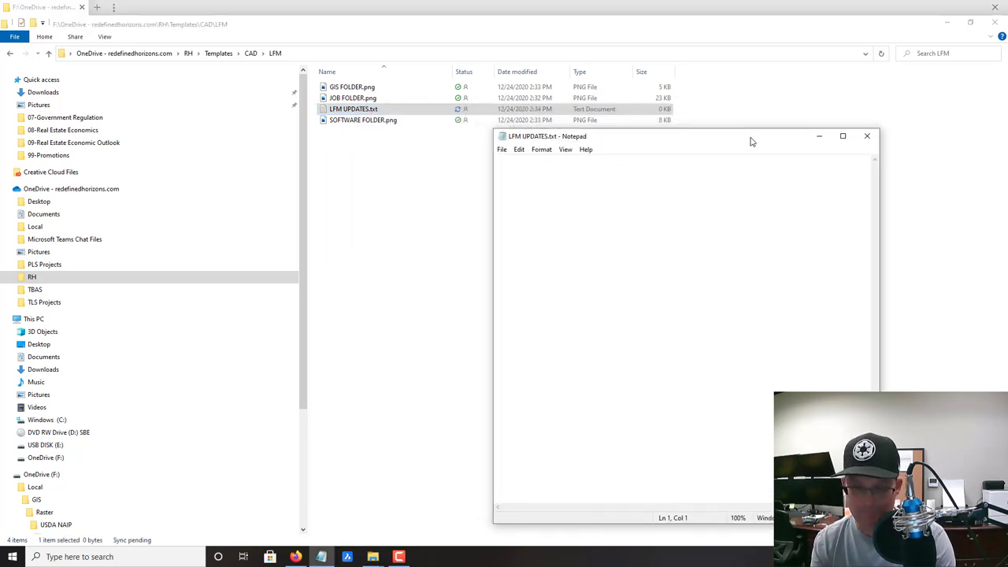
text(2020-12-)
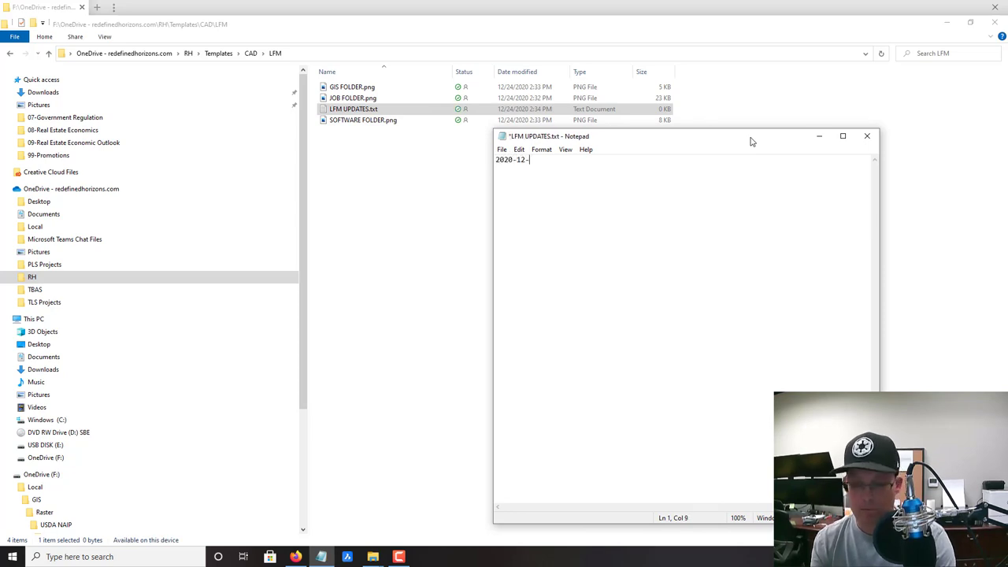
text(24 )
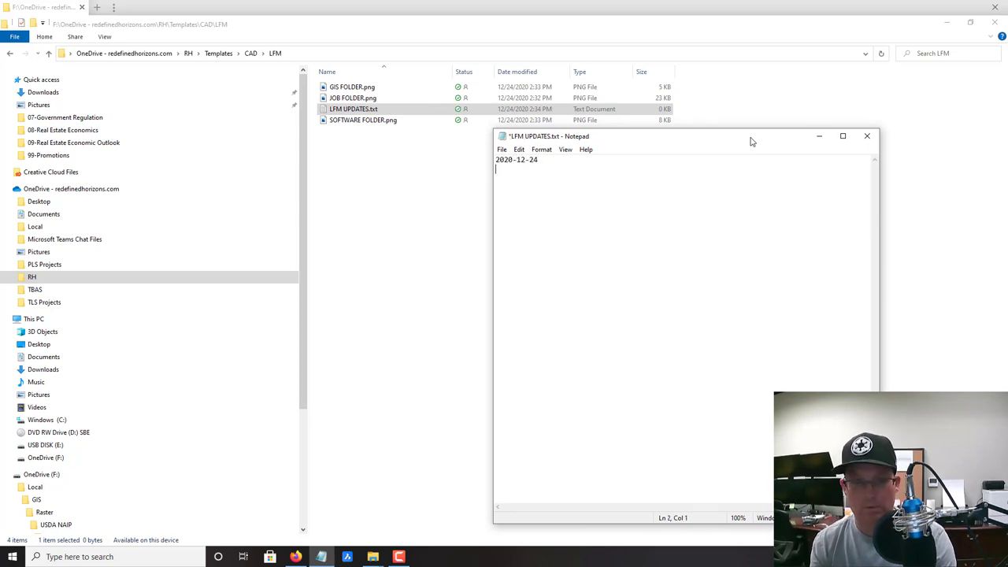
text(----)
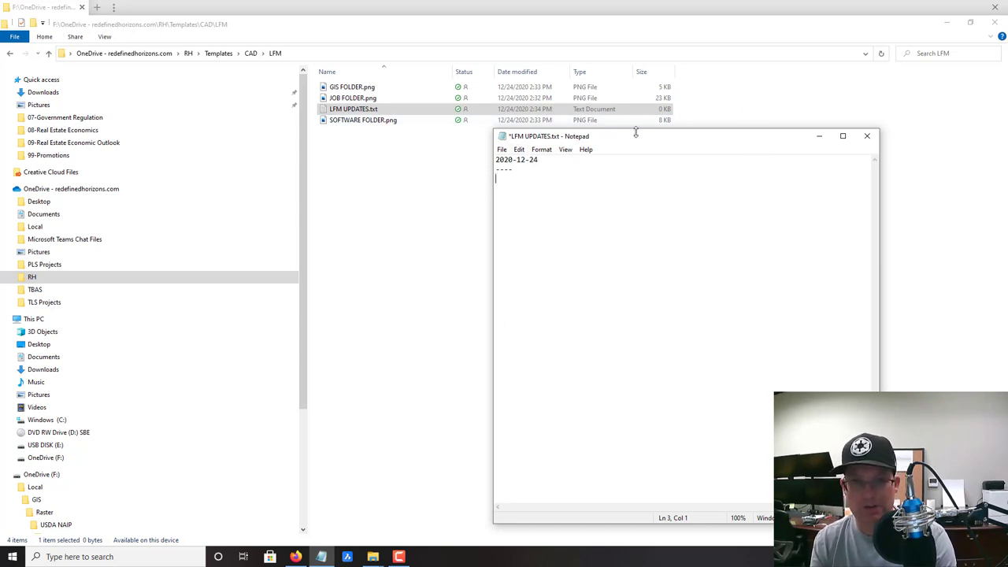
drag(784, 136, 781, 161)
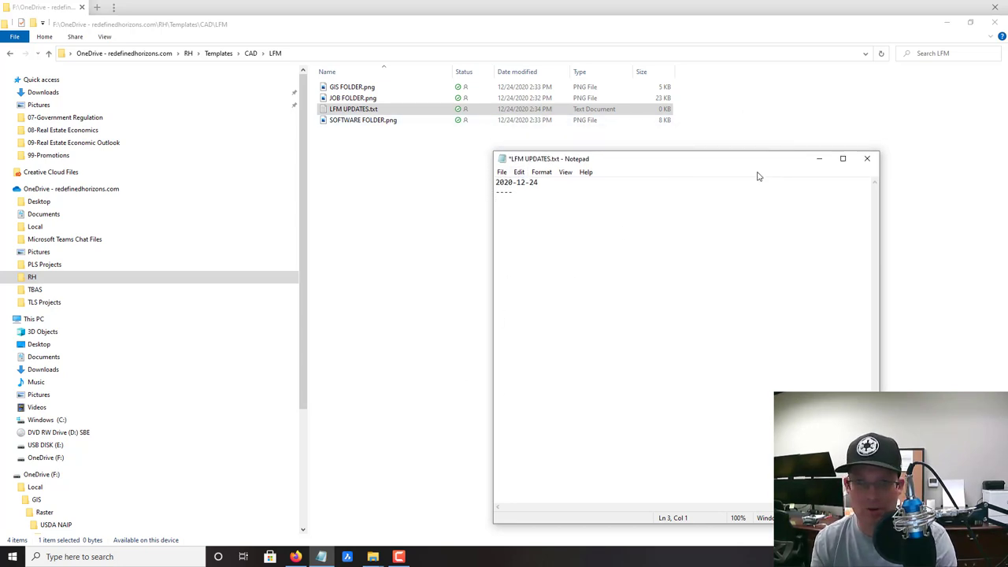
click(819, 159)
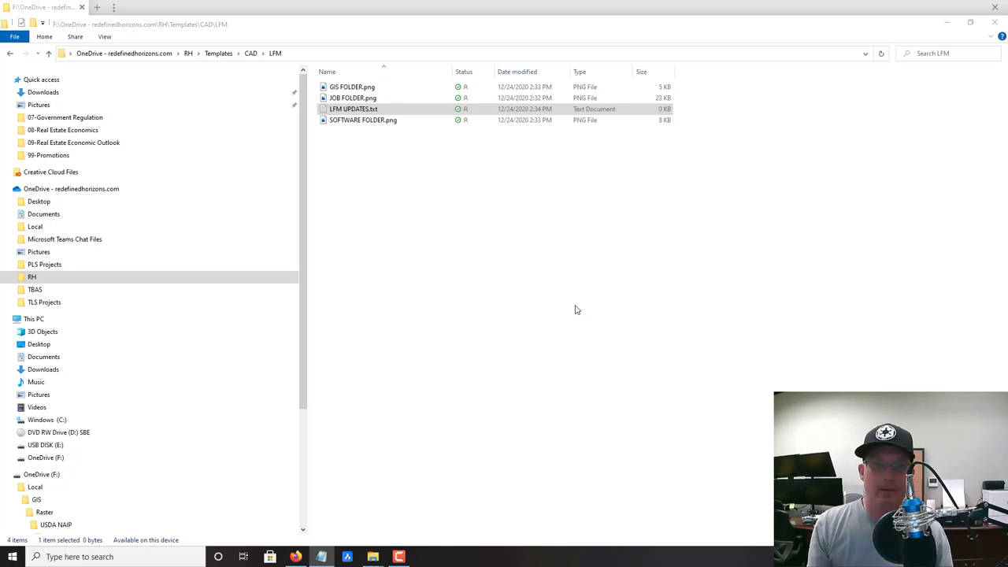
Step: Check the Vector folder in GIS Data on the Seagate Backup Plus Drive (G:), and open USDA NAIP inside its Raster folder
click(95, 8)
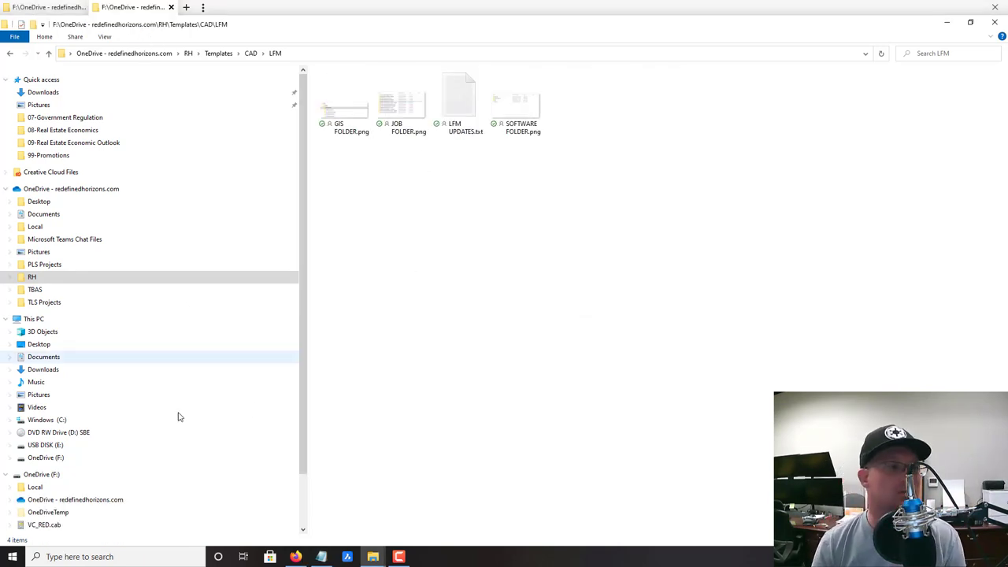
click(66, 470)
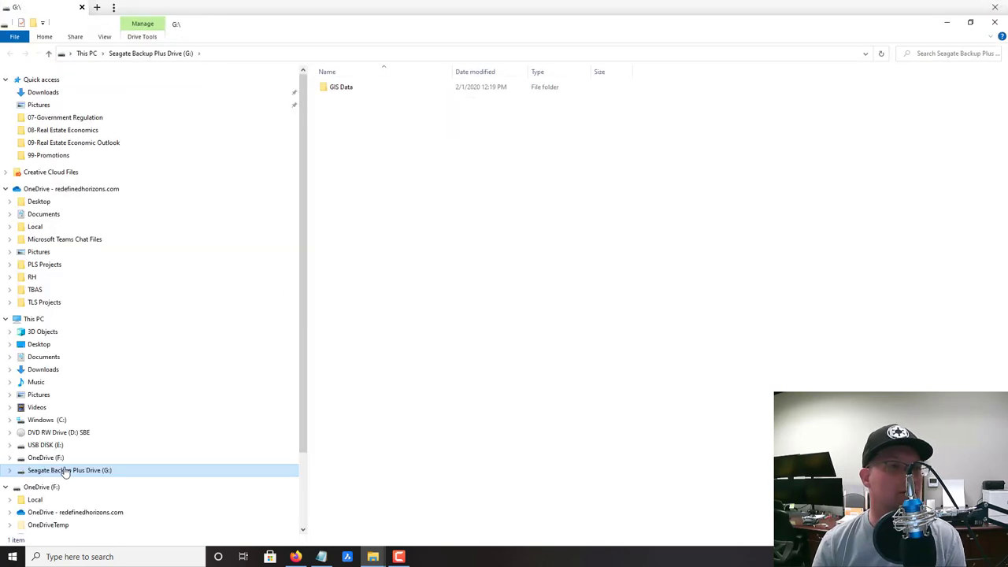
double_click(341, 87)
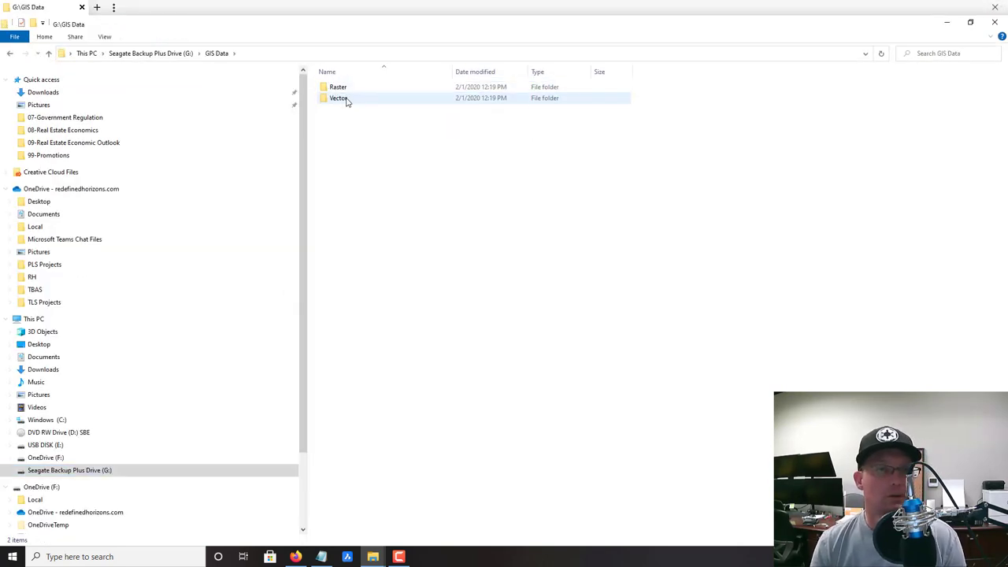
click(340, 98)
double_click(340, 99)
key(alt+Left)
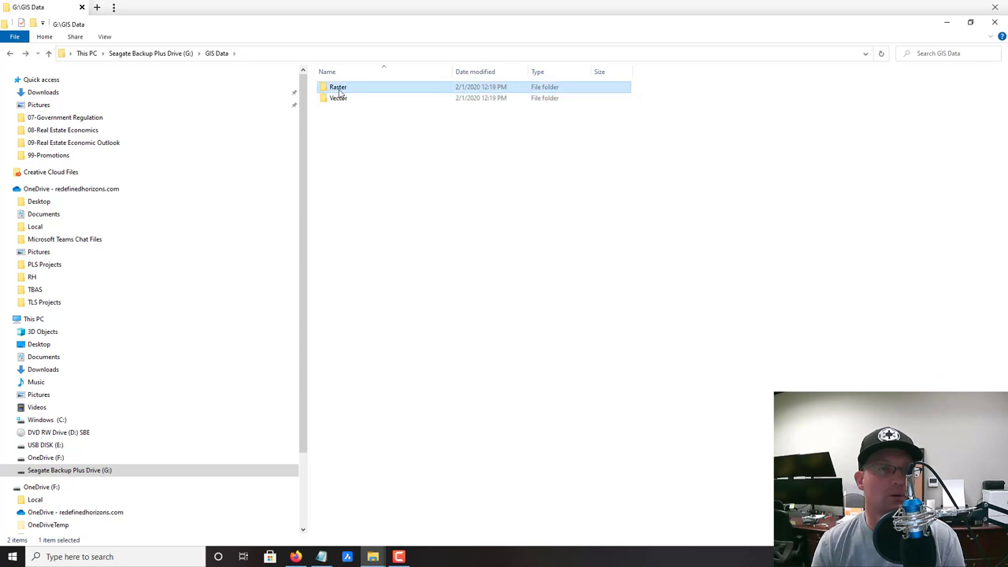
double_click(339, 87)
double_click(356, 89)
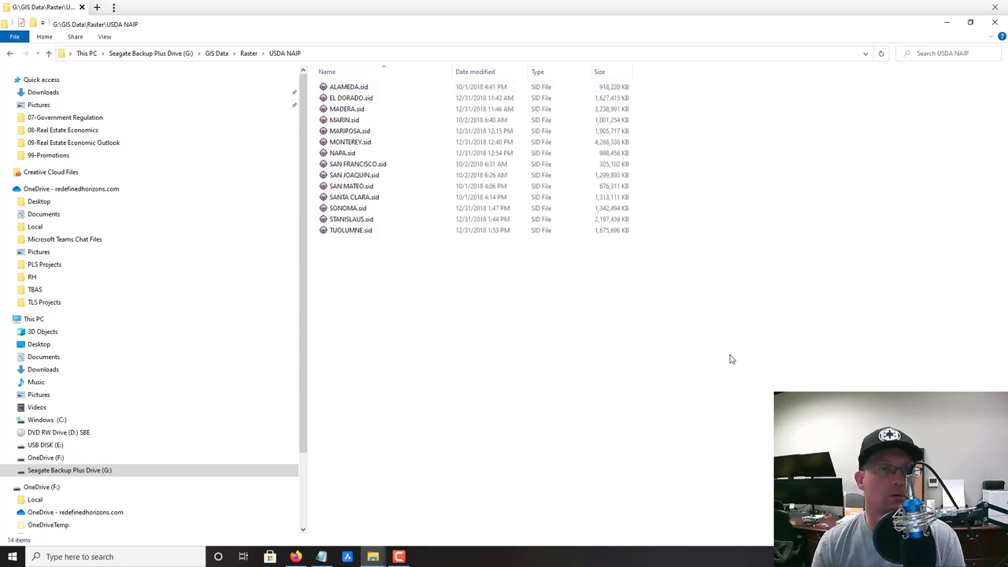
Step: Copy all the county SID files from the USDA NAIP folder on the Seagate drive
drag(742, 334, 391, 92)
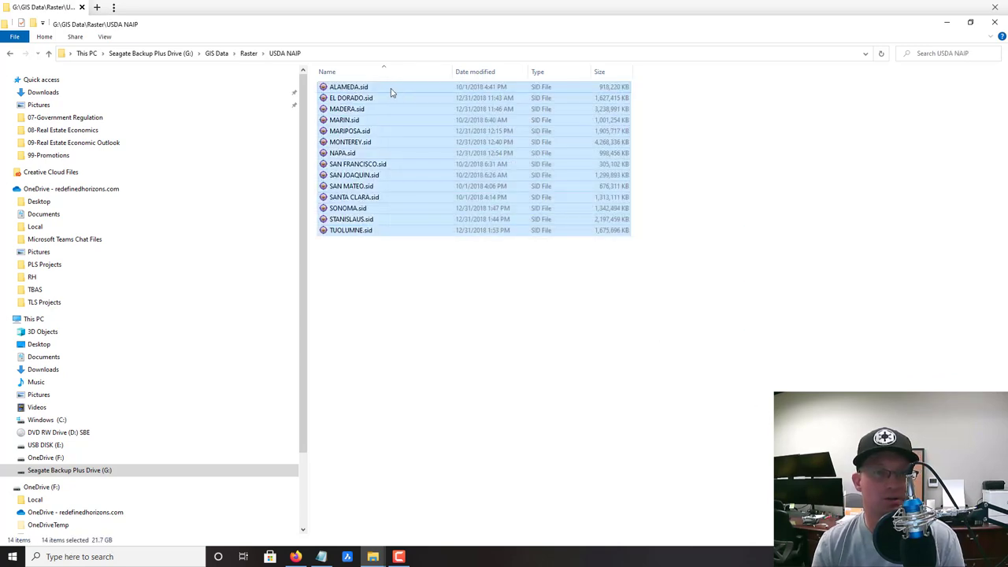
right_click(391, 93)
click(434, 197)
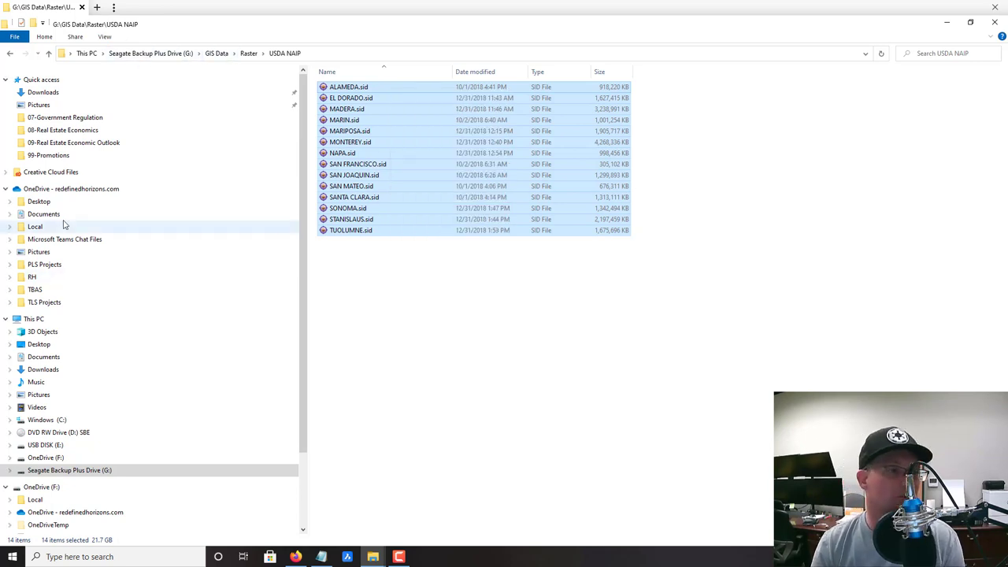
Step: Paste the copied county SID files into F:\Local\GIS\Raster\USDA NAIP
click(35, 226)
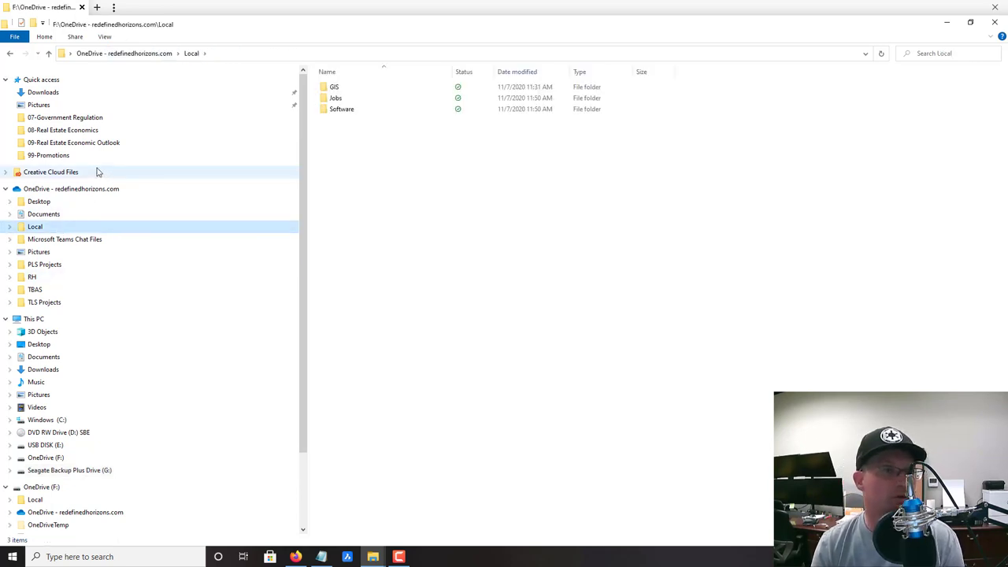
scroll(63, 354, down, 2)
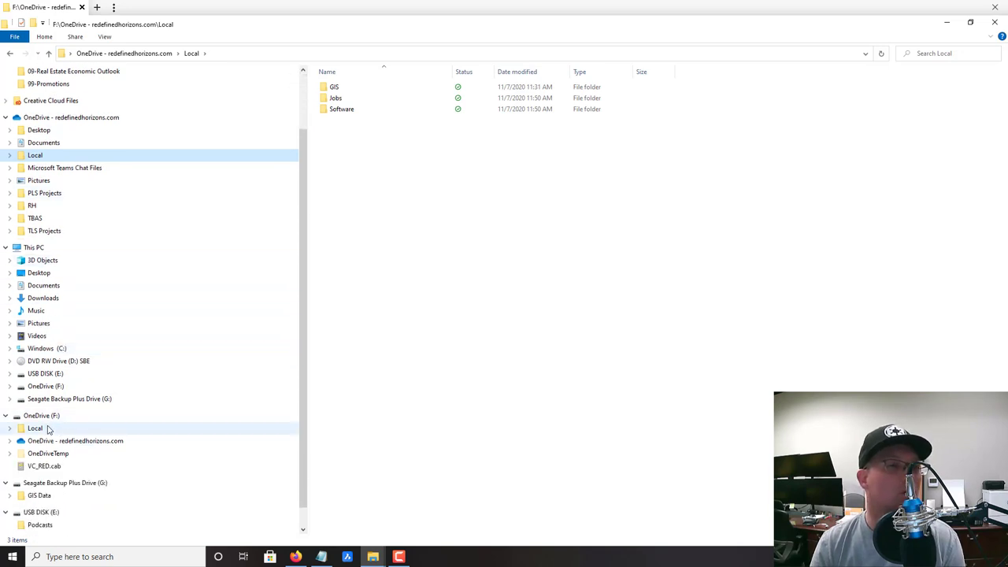
click(49, 429)
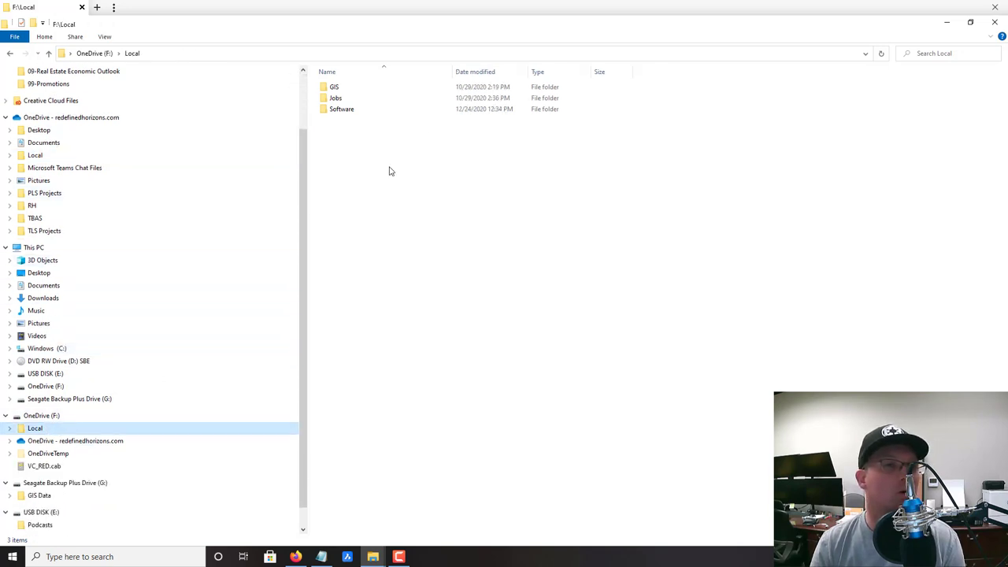
double_click(334, 87)
double_click(334, 90)
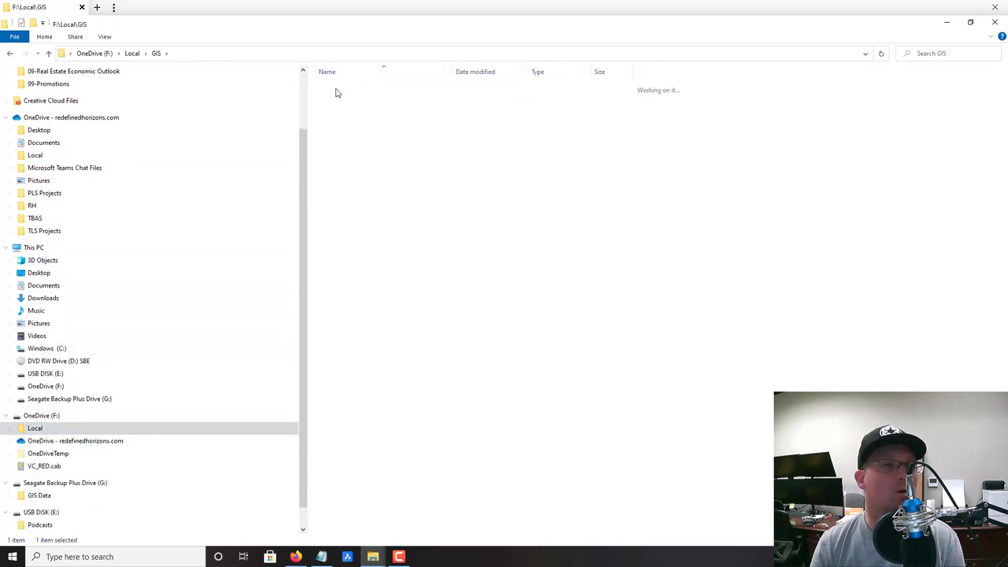
right_click(398, 169)
click(354, 90)
double_click(355, 91)
right_click(443, 212)
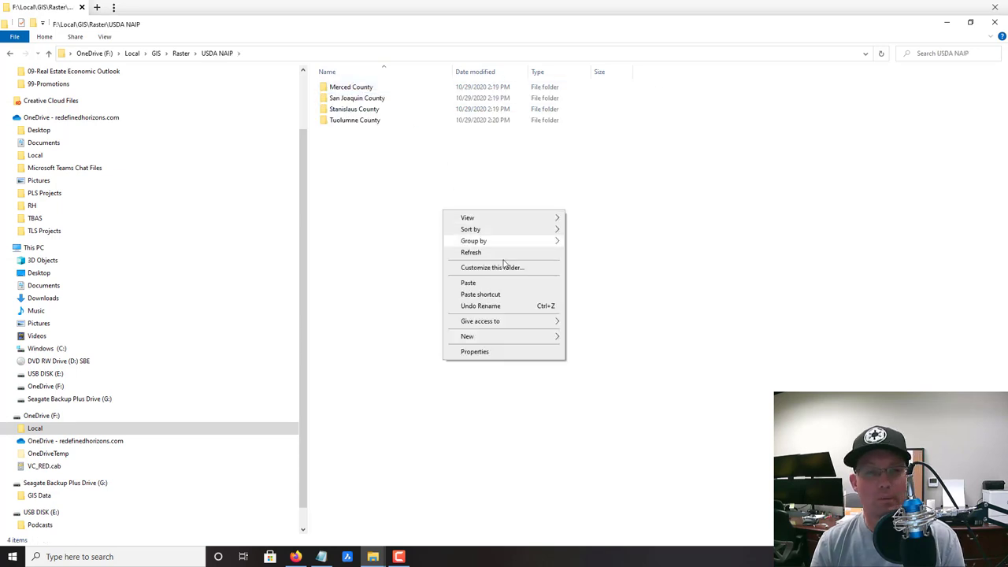
click(505, 285)
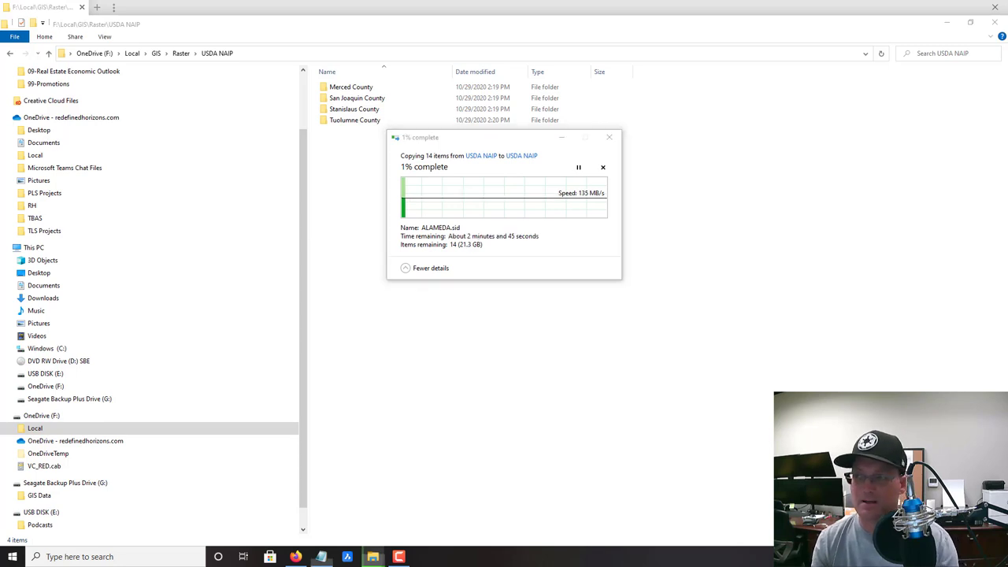
Step: Switch to LFM UPDATES.txt in Notepad and add the bullet "* Added new USDA NAIP County Orthomosaics to the Local>GIS>Raster>USDA NAIP folder." under the dashes
key(alt+Tab)
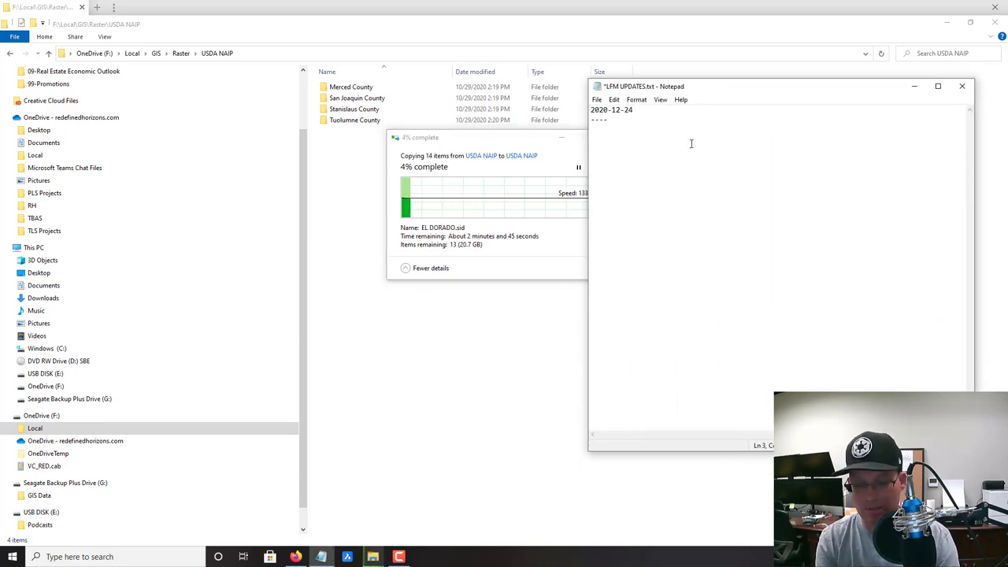
text(aD)
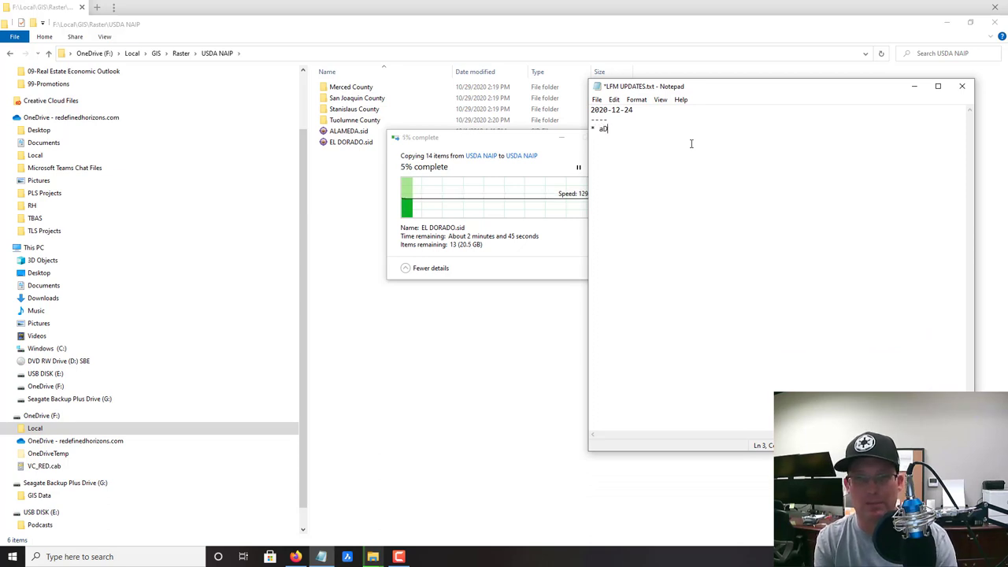
key(BackSpace)
key(BackSpace)
text(Added a)
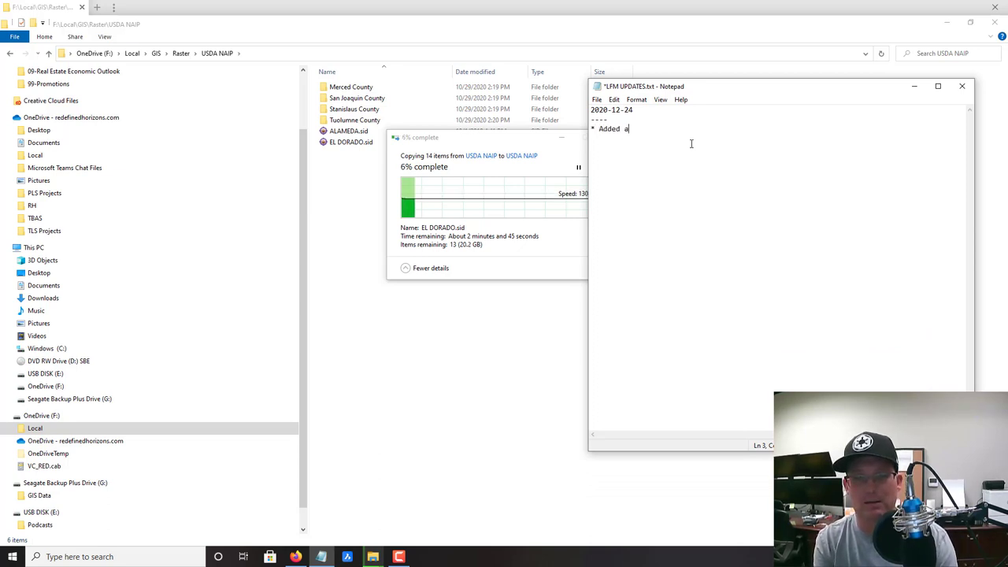
key(BackSpace)
text(new)
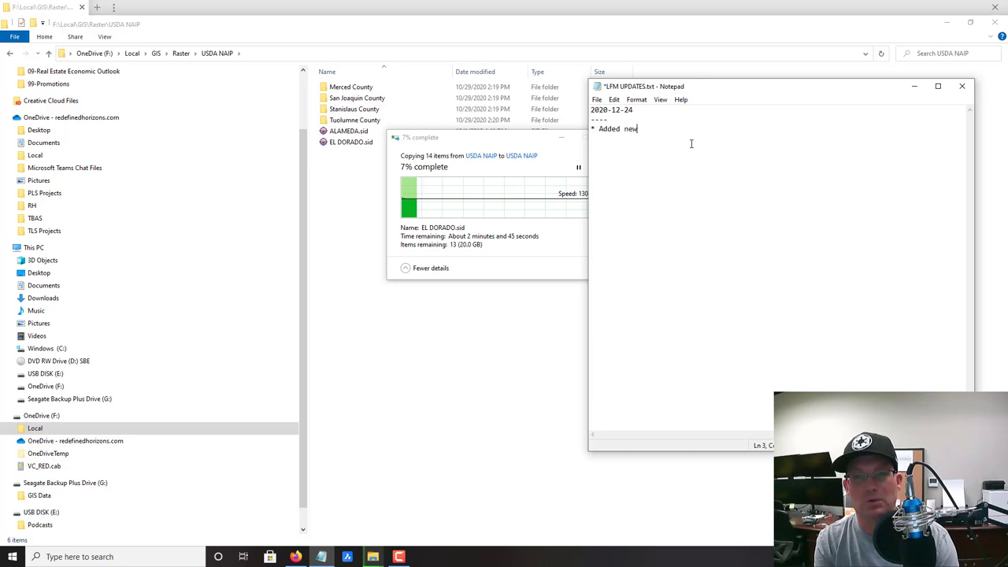
text( USDA)
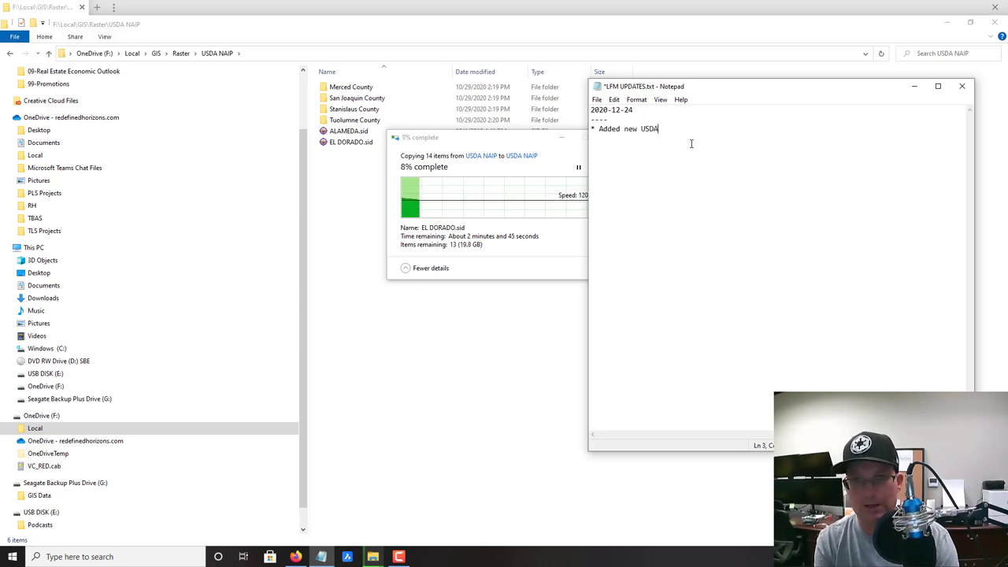
text( NAIP Co)
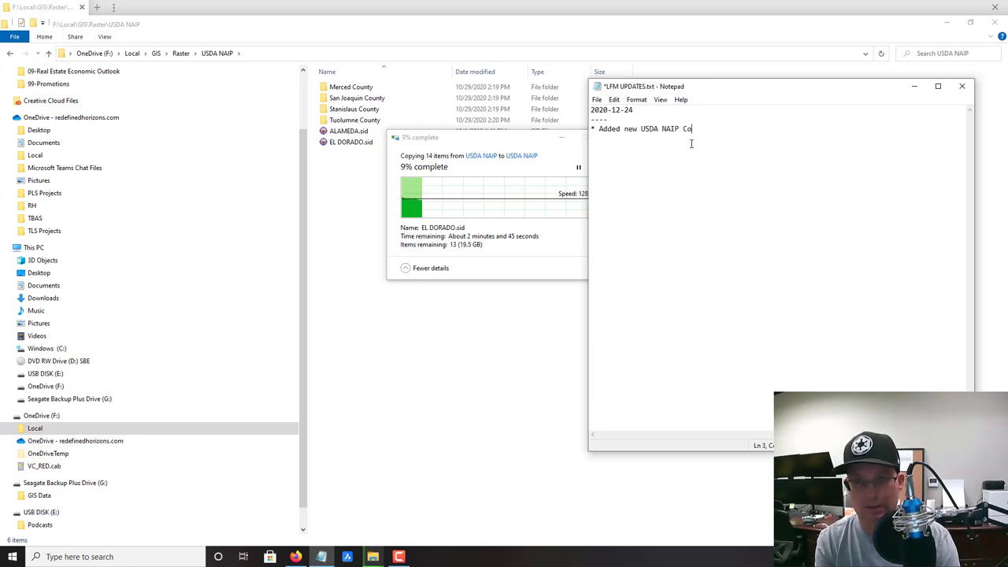
text(unty Ortho)
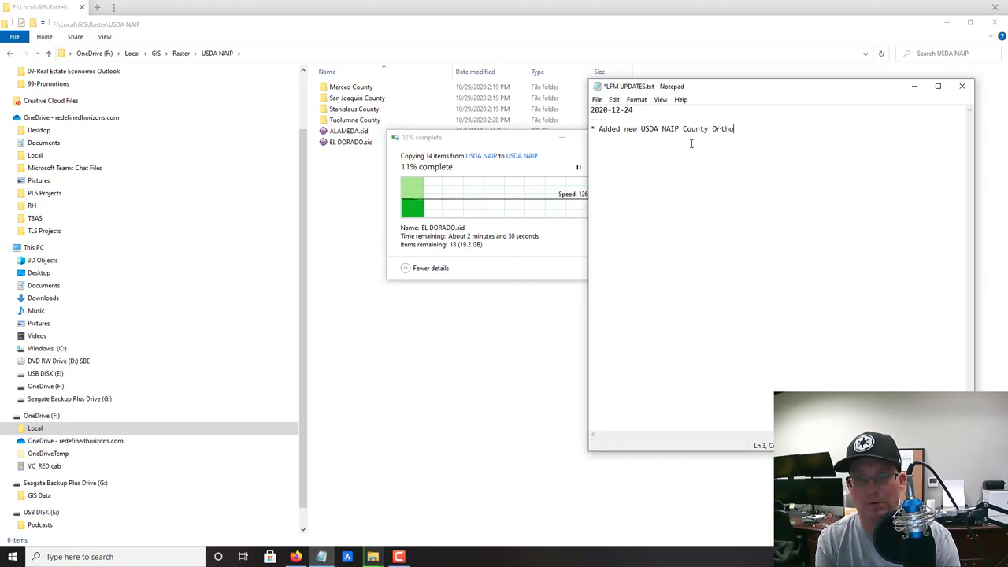
text(pmosaics )
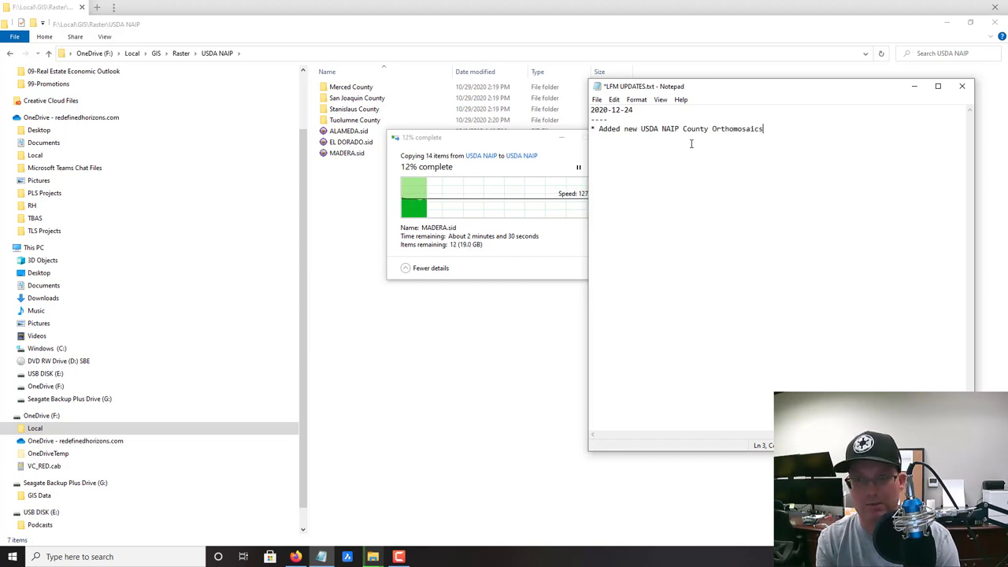
text(to the)
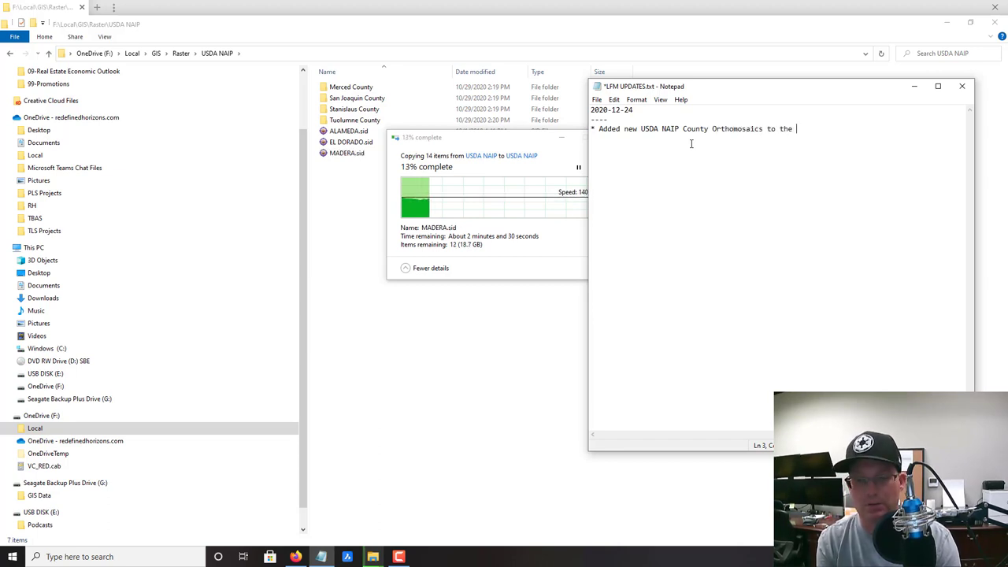
text( L)
key(BackSpace)
key(BackSpace)
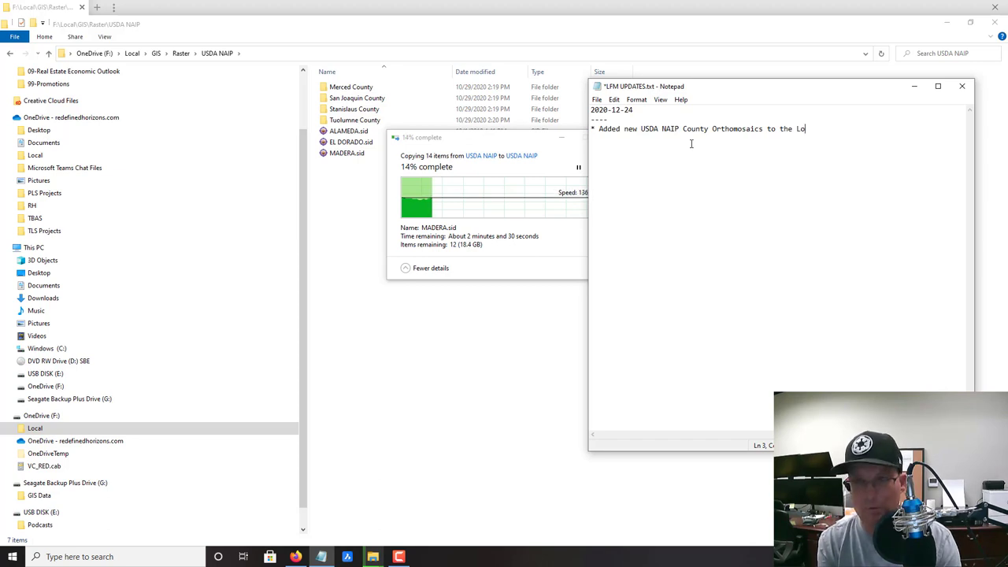
text(Local)
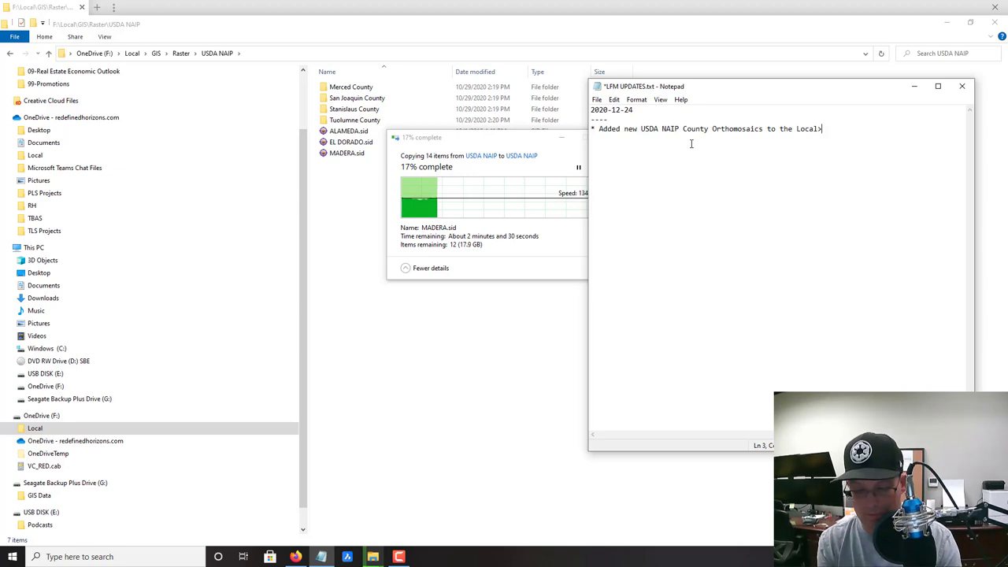
text(>GIS)
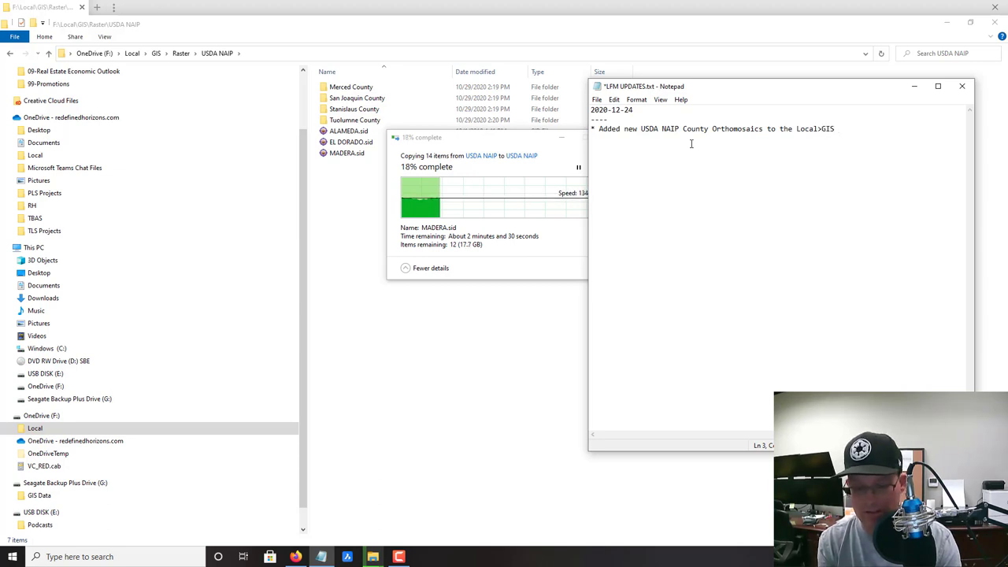
text(> Raster)
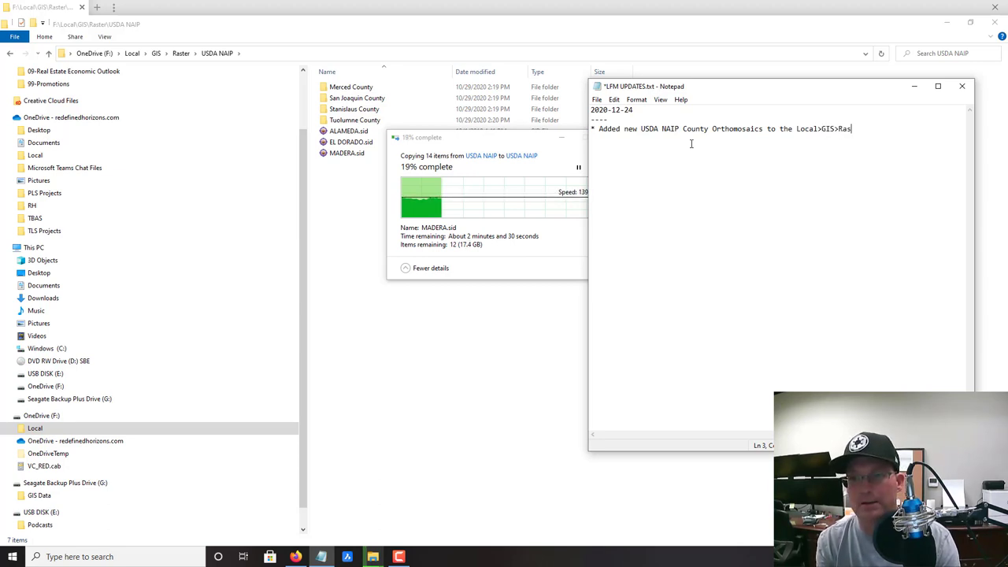
text(>)
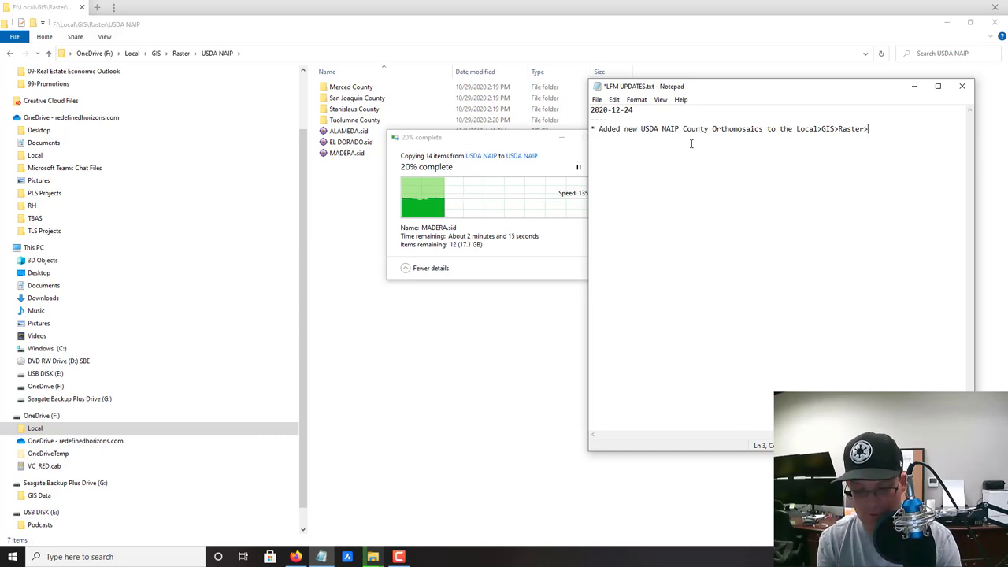
text(USDA NAIP folder.)
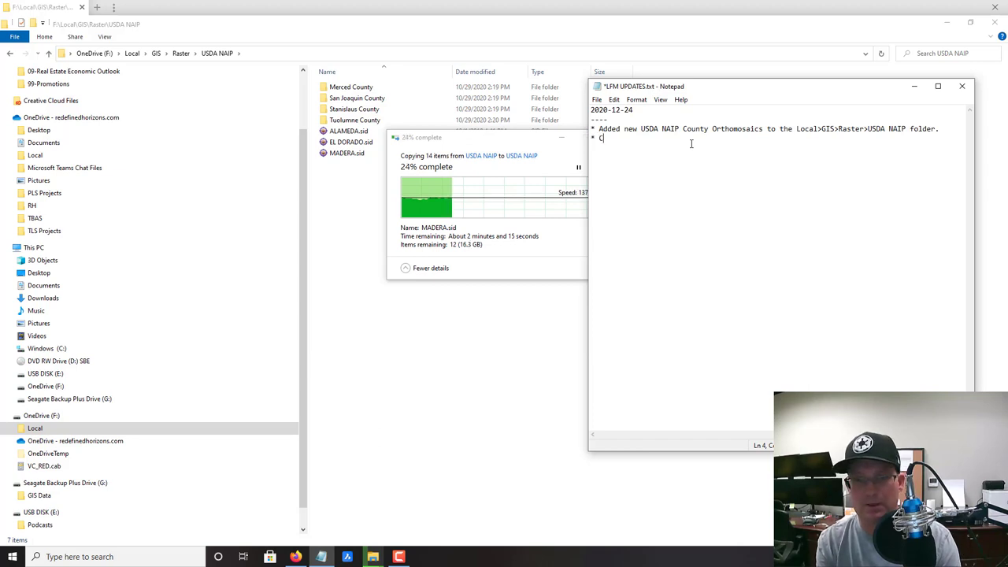
Step: Add a second bullet "* Created new county folders in Local>GIS>Raster>USDA NAIP folder." and save the file
text(reated ne)
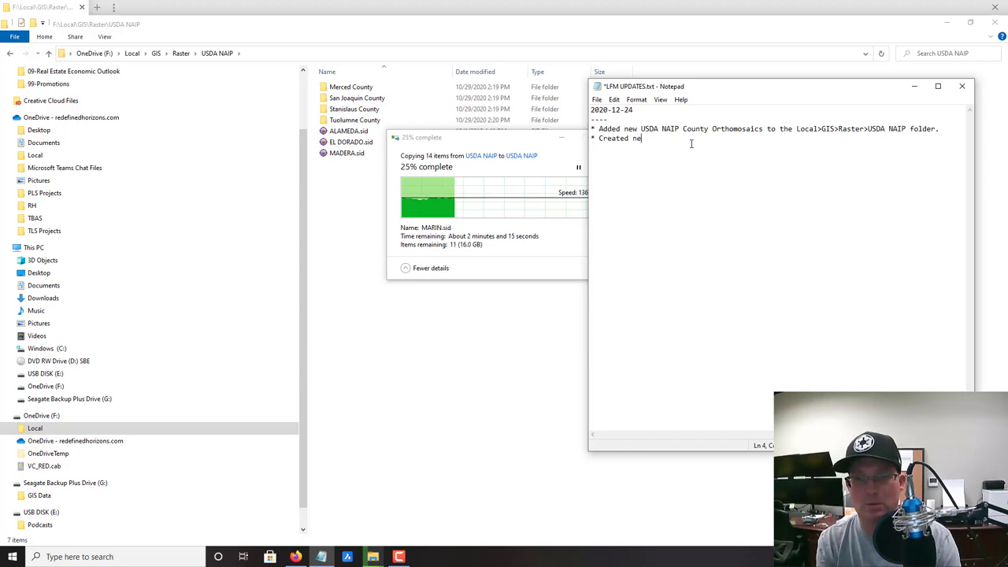
text(w County fol)
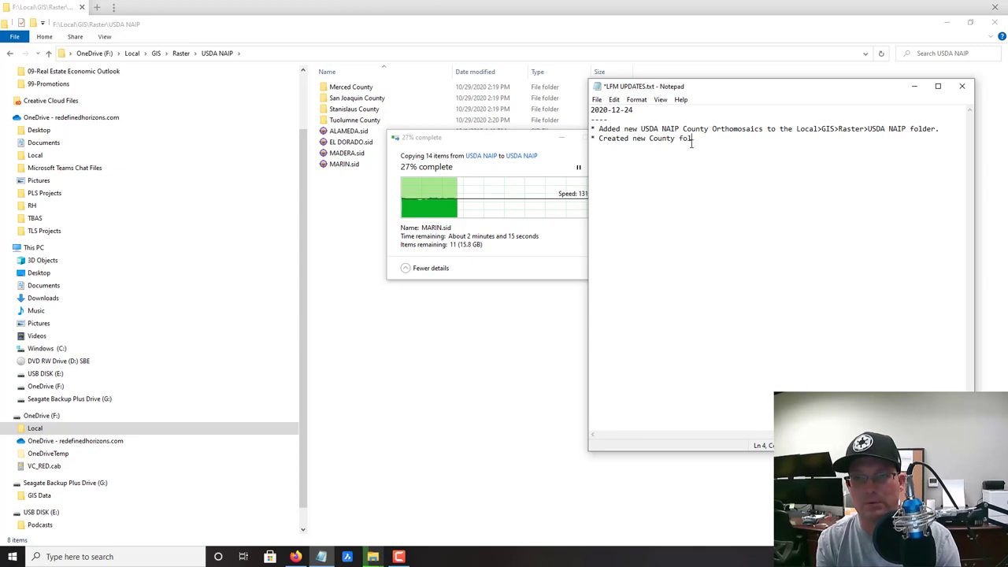
text(ders for)
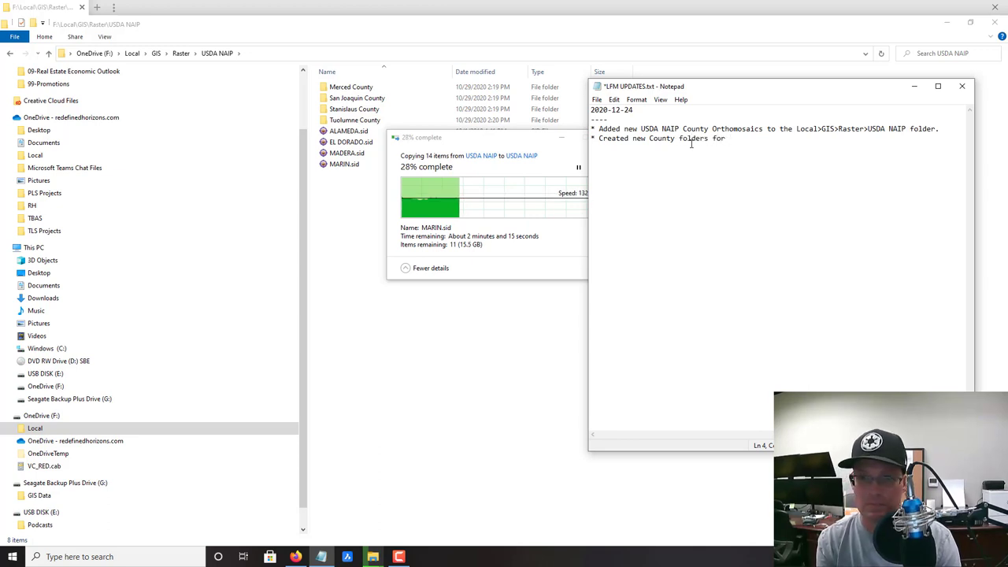
key(BackSpace)
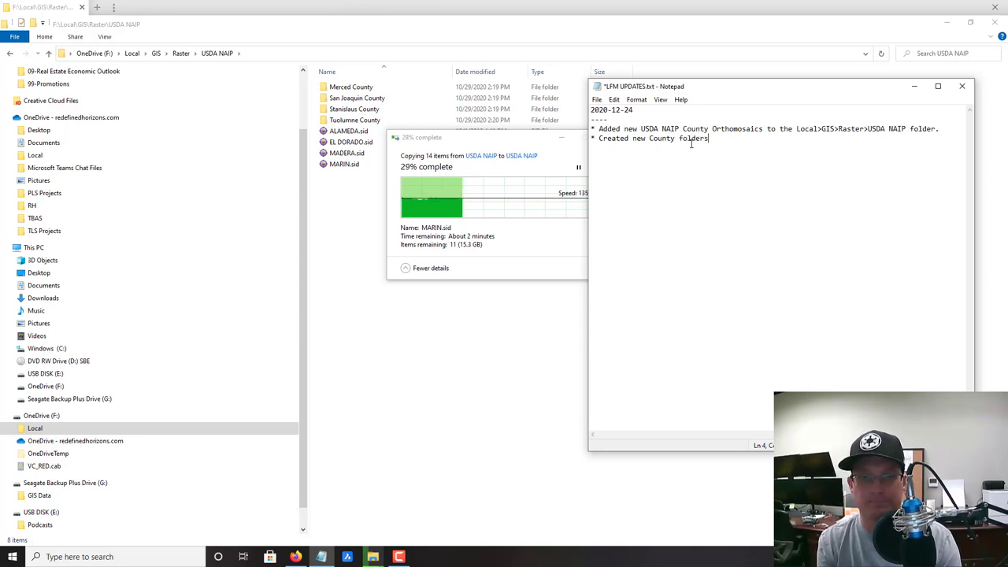
key(BackSpace)
key(BackSpace)
key(BackSpace)
key(BackSpace)
key(BackSpace)
key(BackSpace)
key(BackSpace)
key(BackSpace)
key(BackSpace)
key(BackSpace)
key(BackSpace)
key(BackSpace)
key(BackSpace)
key(BackSpace)
text(county fo)
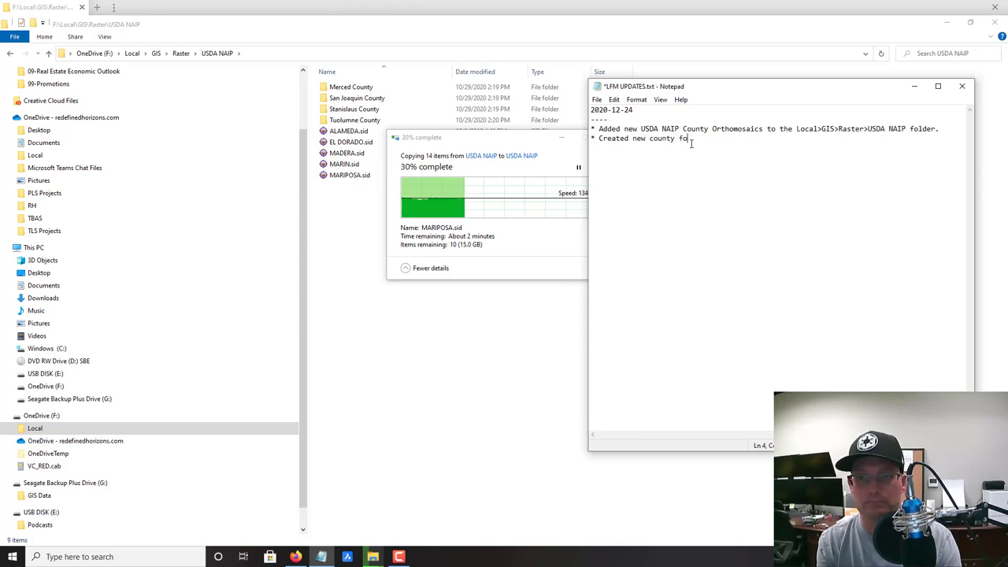
text(lders in )
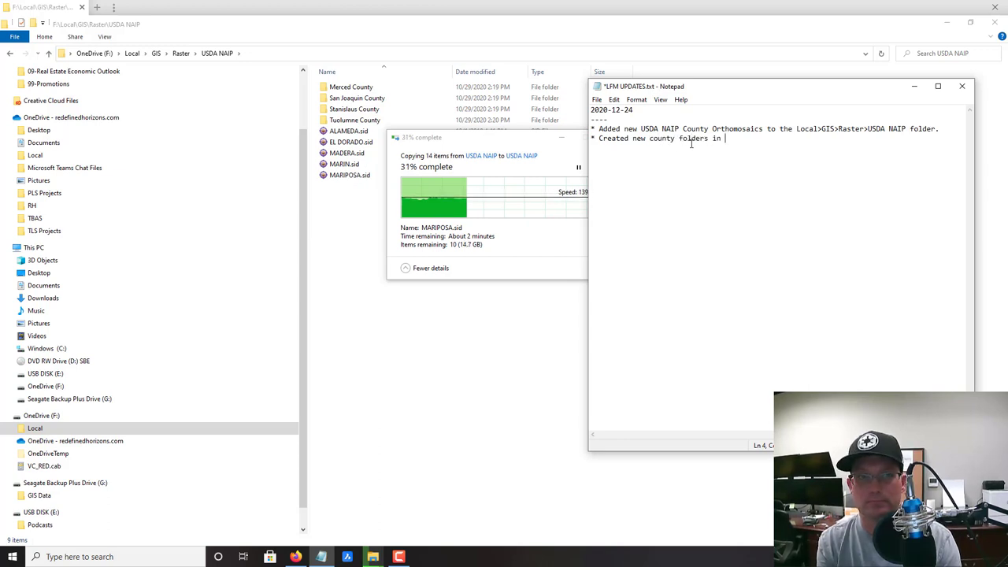
text(Local)
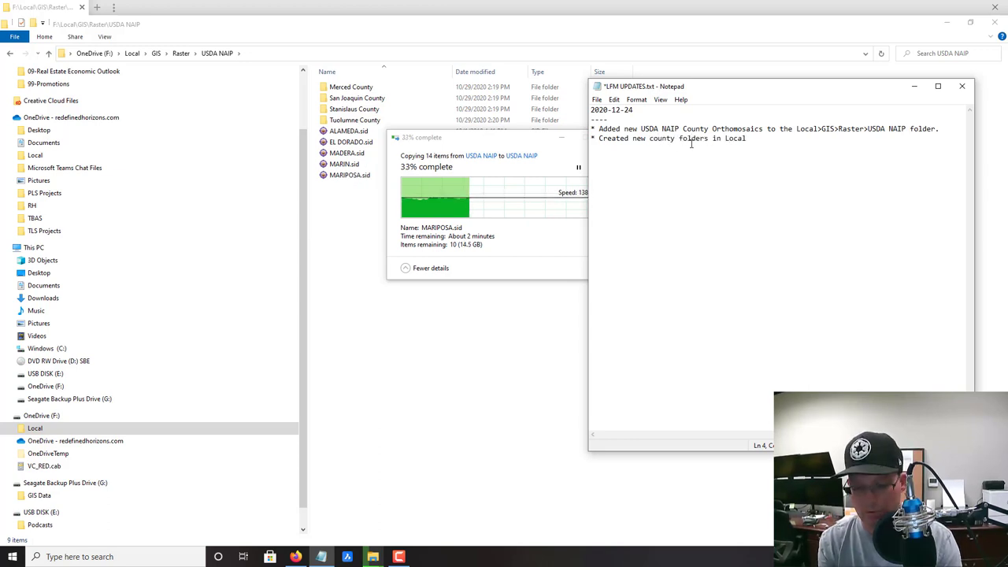
text(>GIS?)
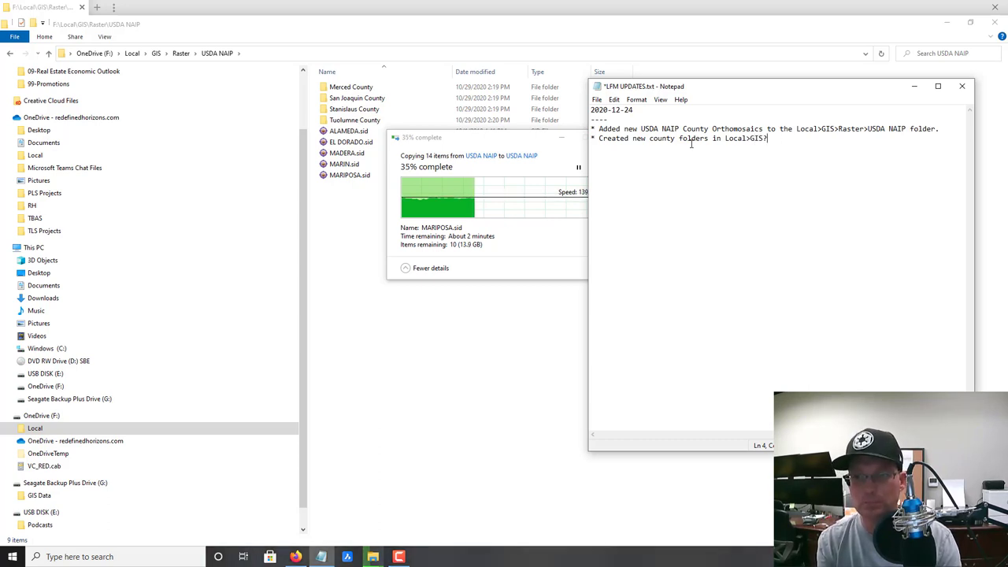
text(Raster)
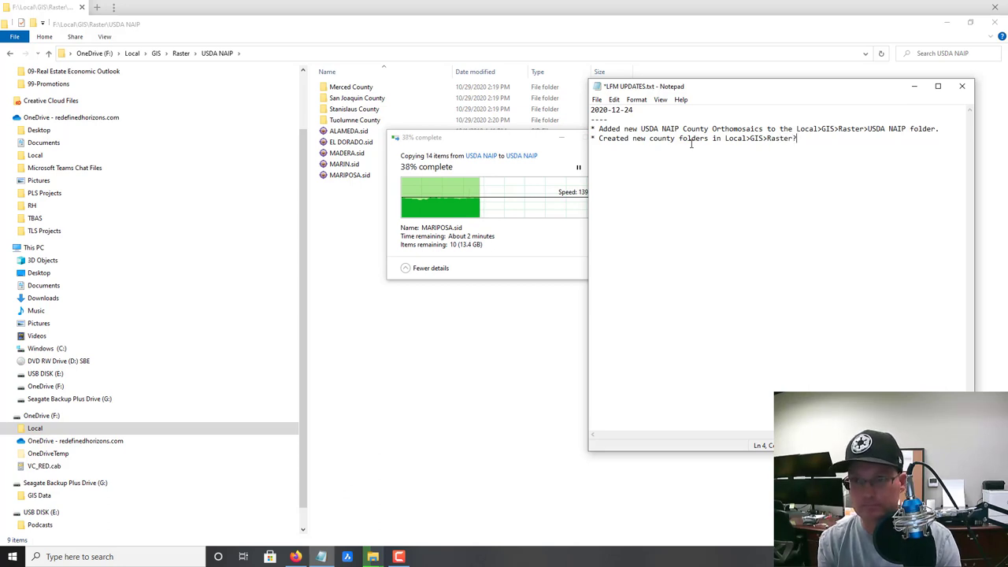
text(>USDA)
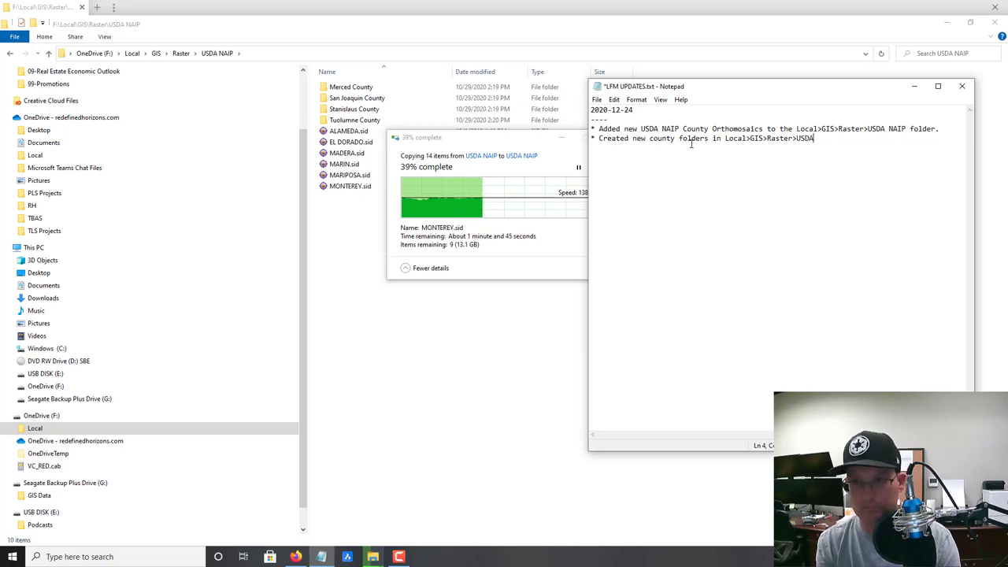
text( NAIP)
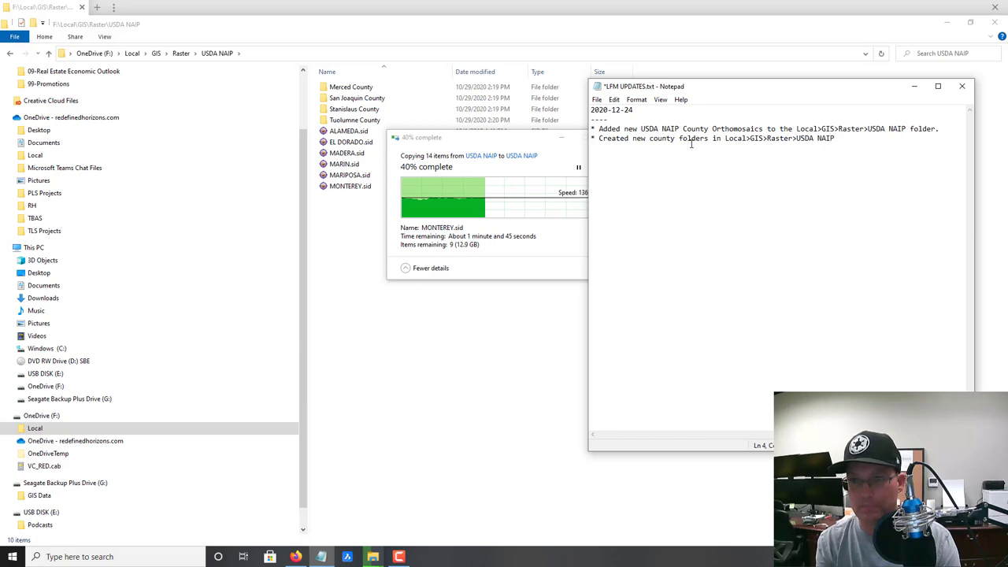
text( folder.)
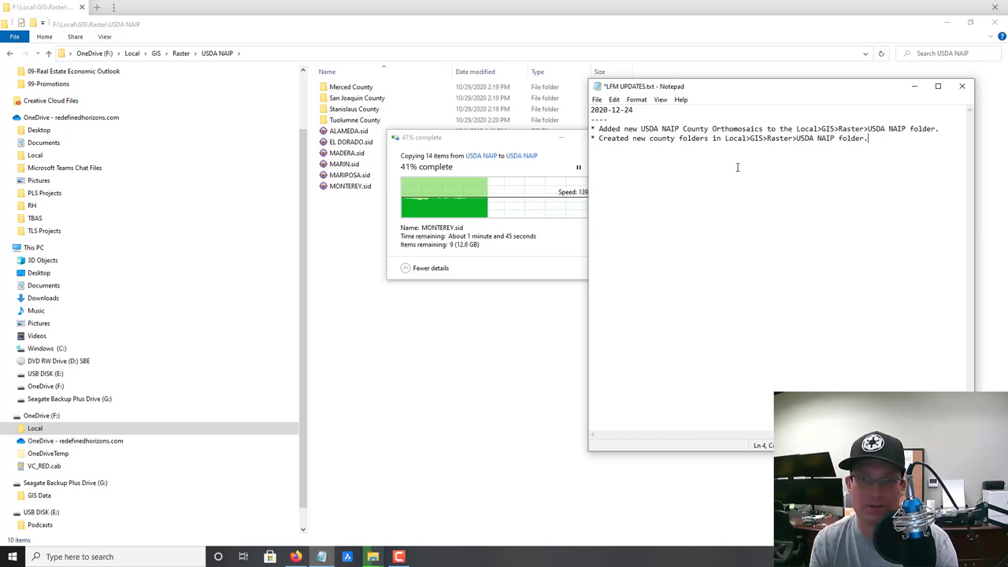
click(597, 99)
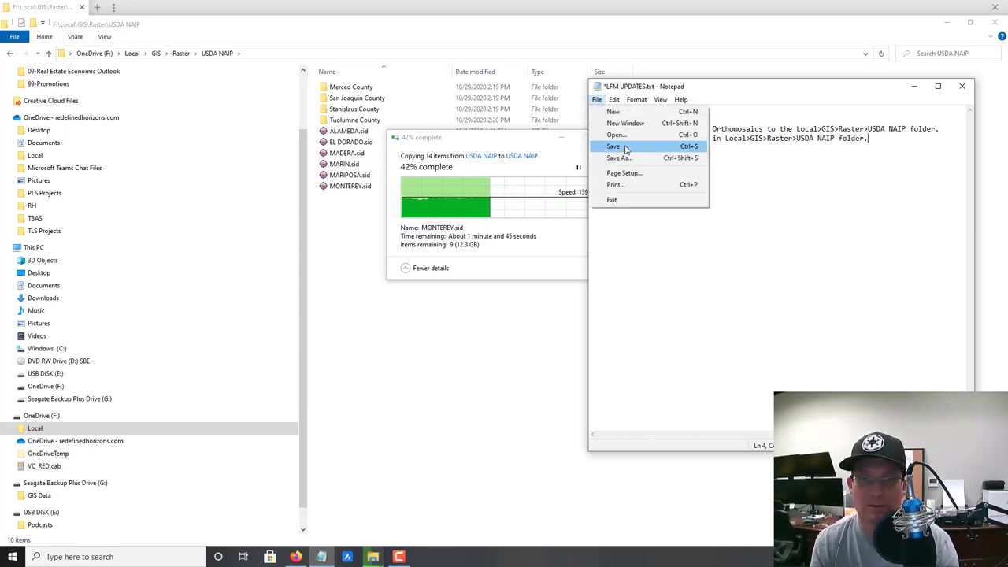
click(613, 147)
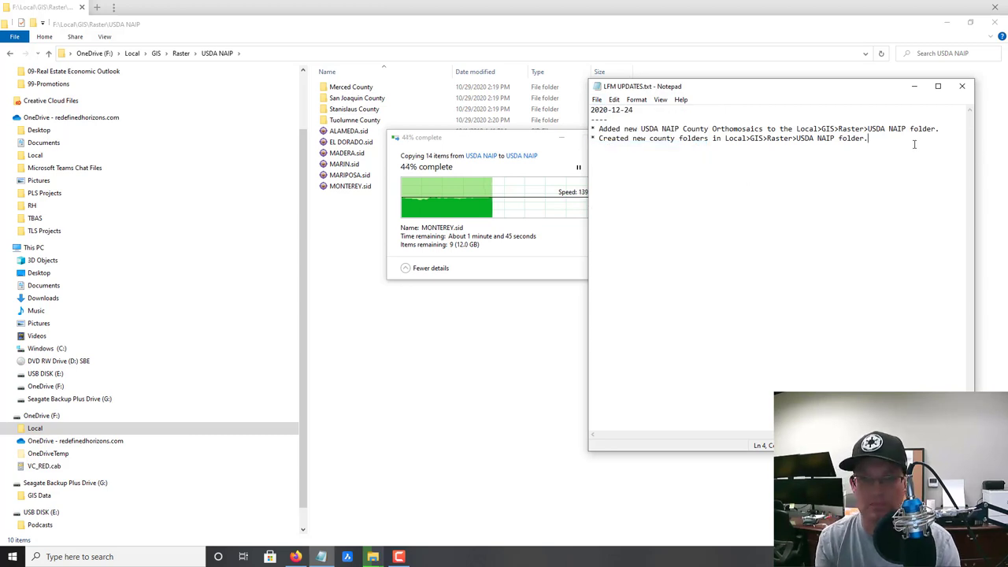
Step: Leave a blank line after the bullets and enter the date 2020-25-28 with a line of four dashes below it
key(Return)
key(Return)
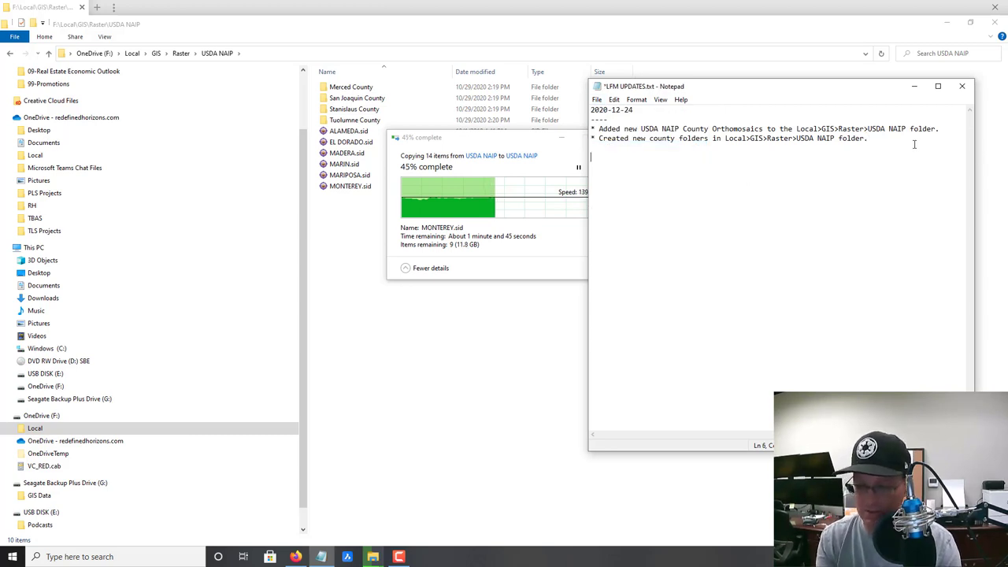
text(2020-25)
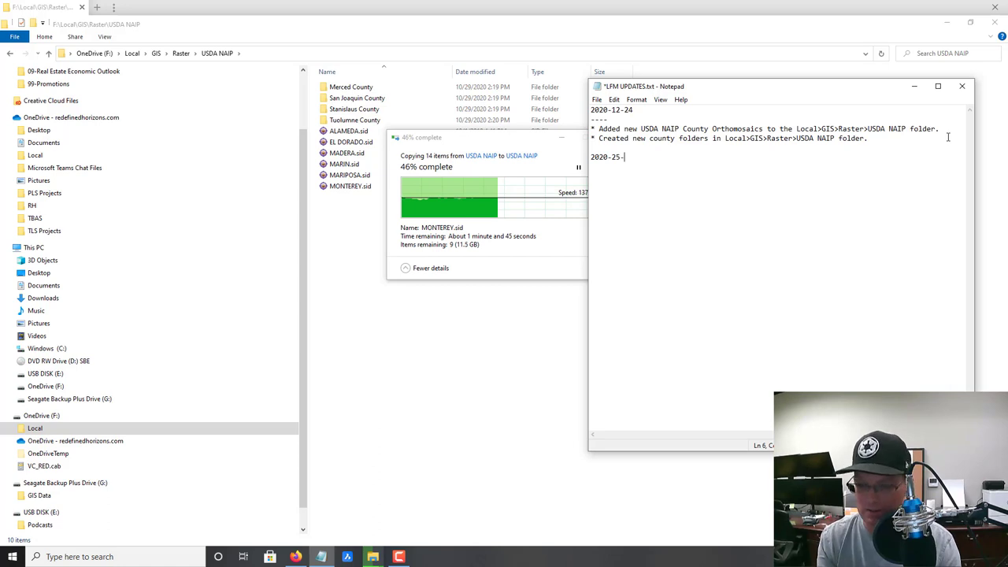
text(-28 )
text(--)
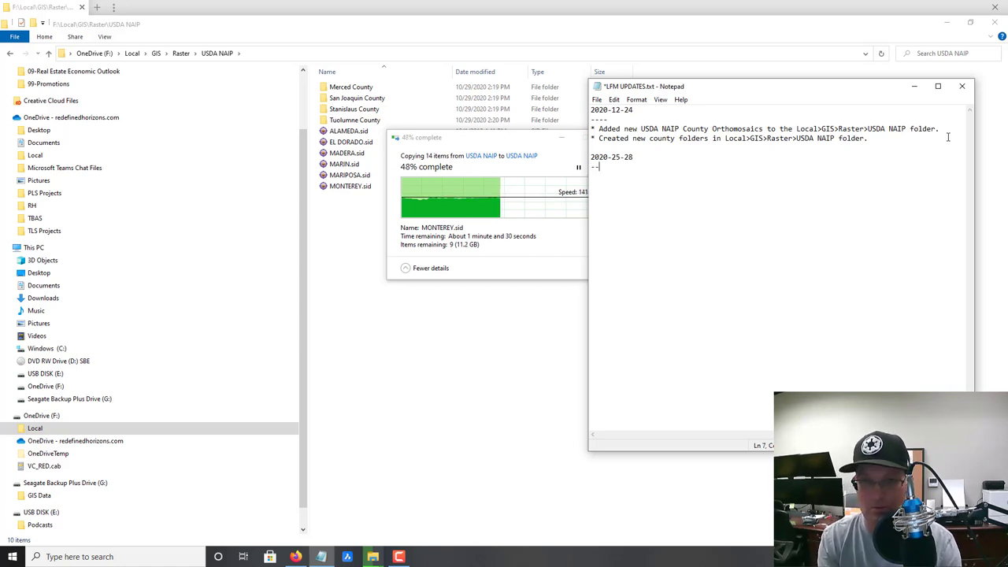
text(--)
key(Return)
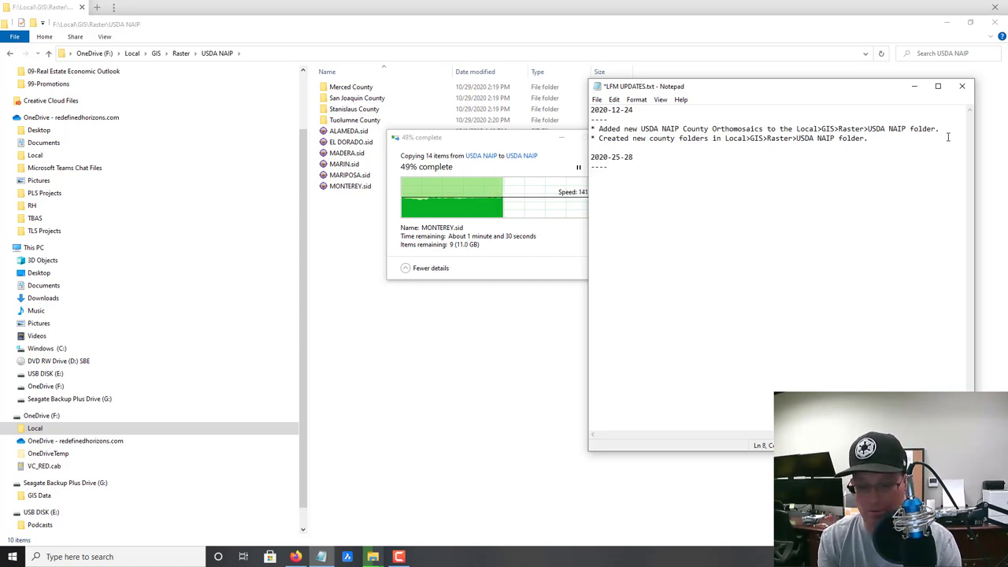
Step: Add the placeholder bullet "* Next update goes here." under the 2020-25-28 entry
text(* Ne)
key(BackSpace)
key(BackSpace)
text(Nexct)
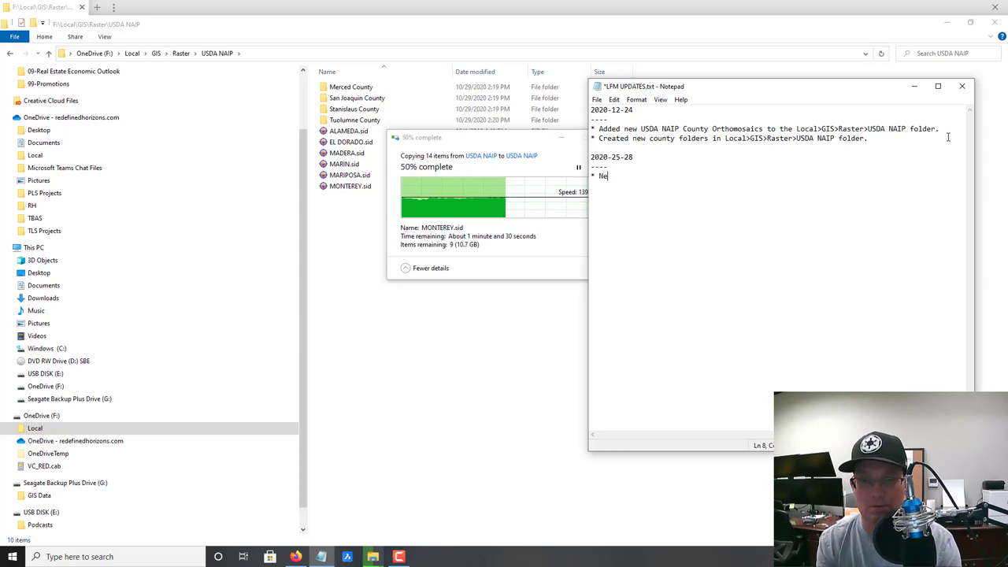
key(BackSpace)
key(BackSpace)
text(t update )
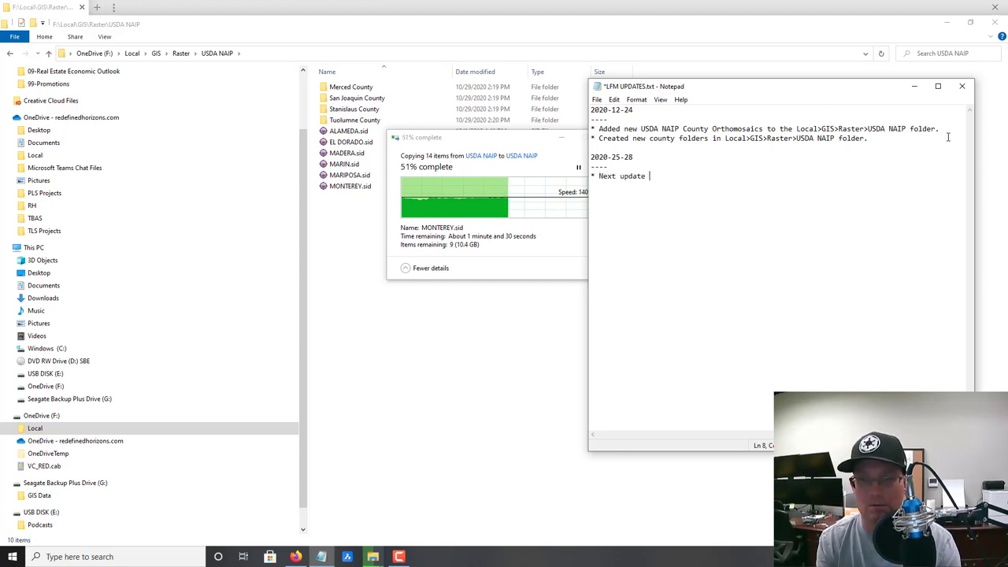
text(goes here.)
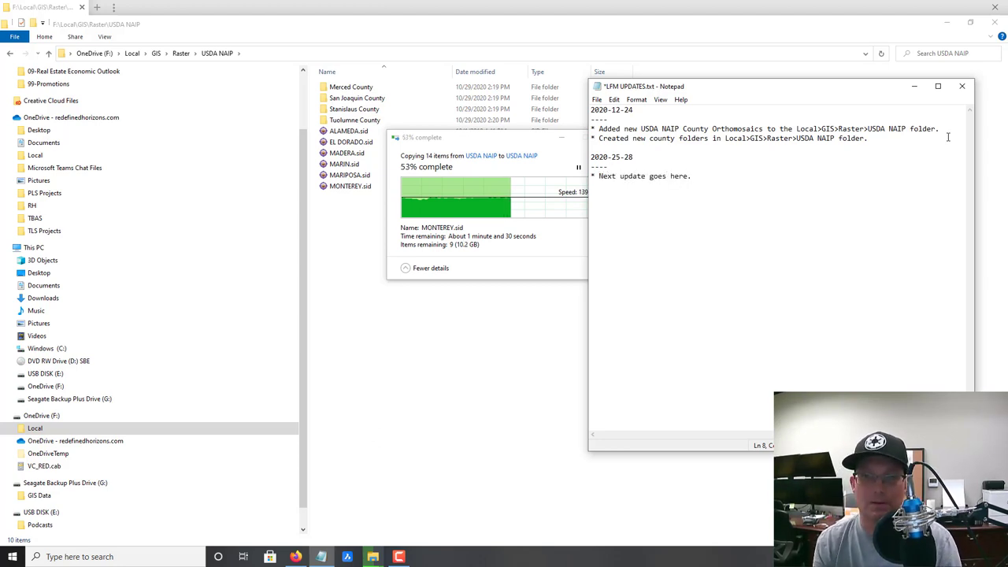
Step: Save LFM UPDATES.txt and close it
click(597, 100)
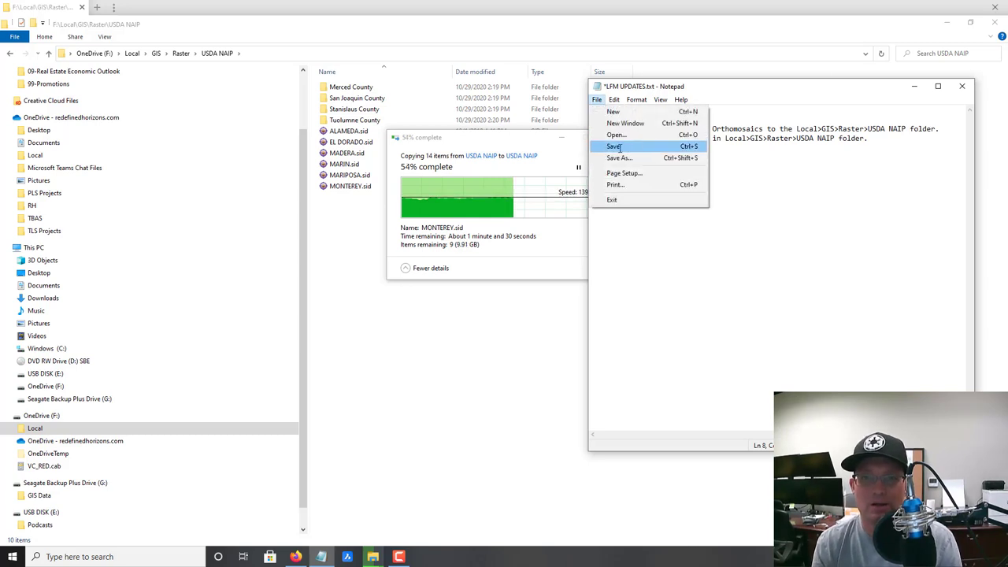
click(619, 147)
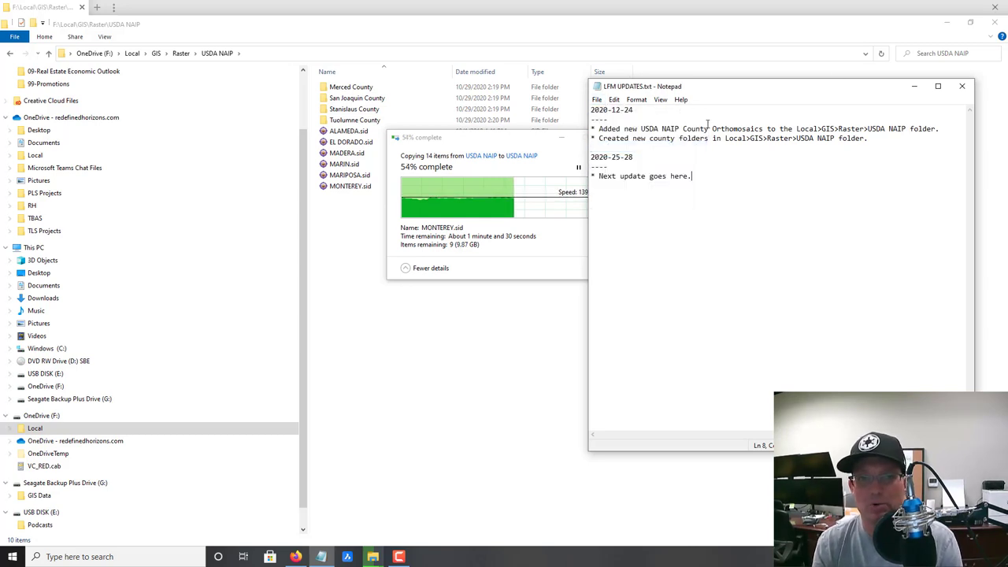
click(962, 87)
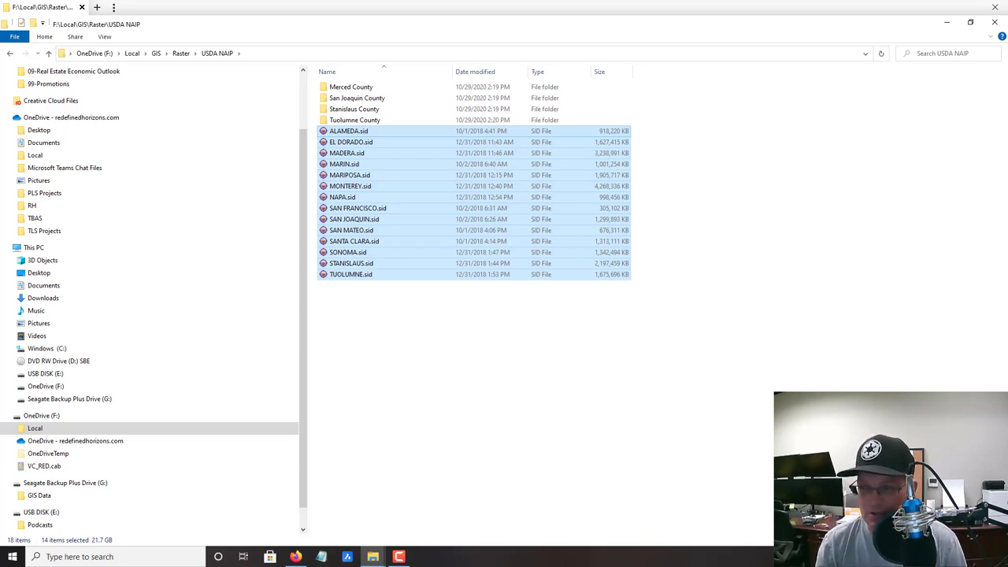
click(398, 557)
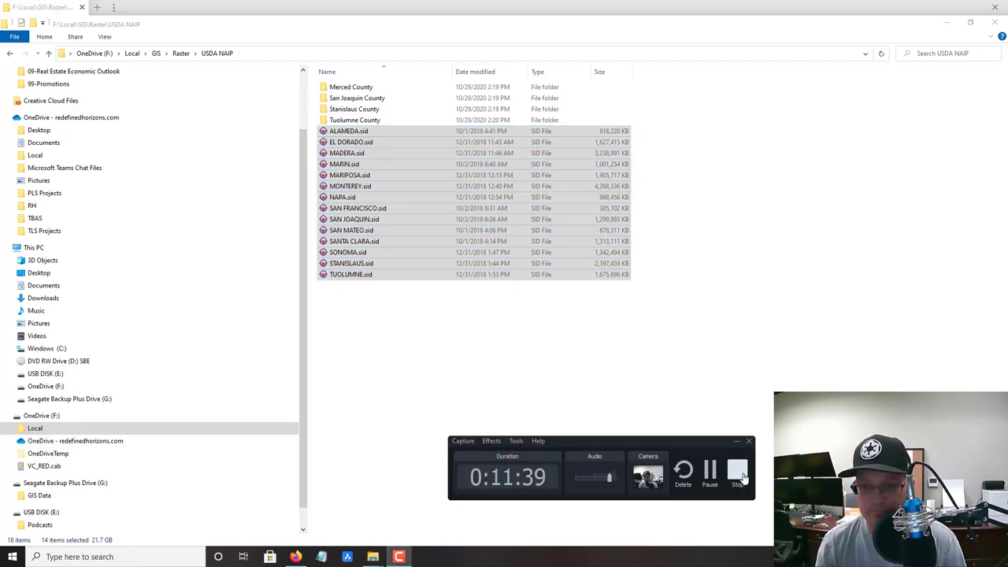